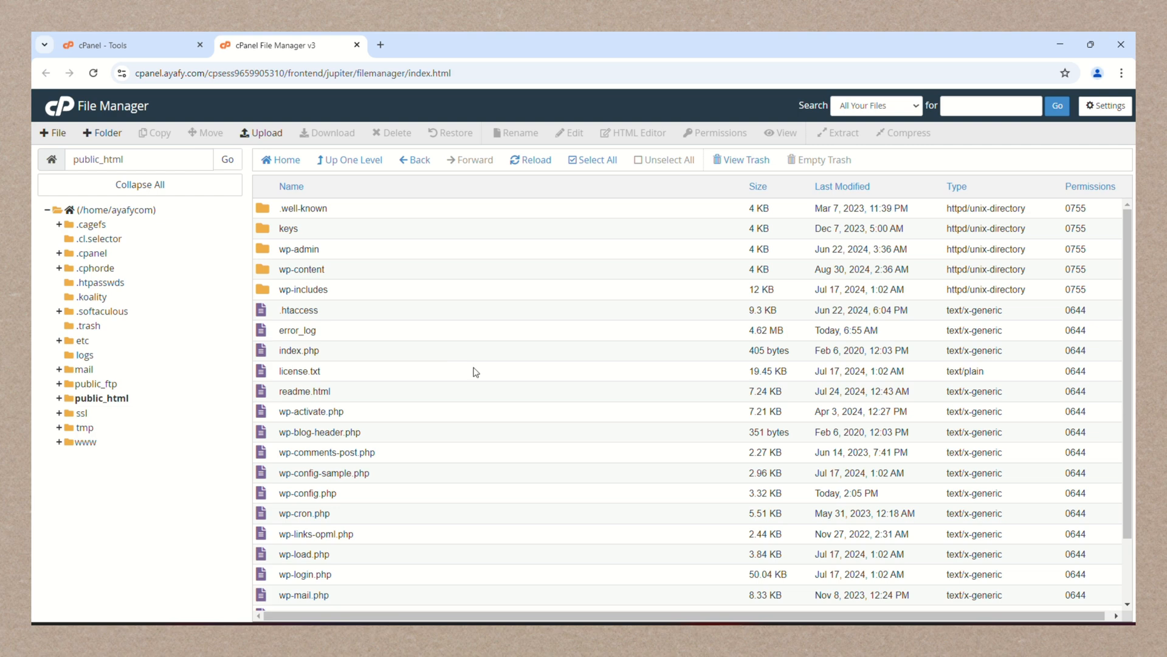
- Open wp-config.php from the public_html folder for editing with the offered encoding
{"action": "left_click", "coordinate": [265, 497]}
{"action": "right_click", "coordinate": [265, 497]}
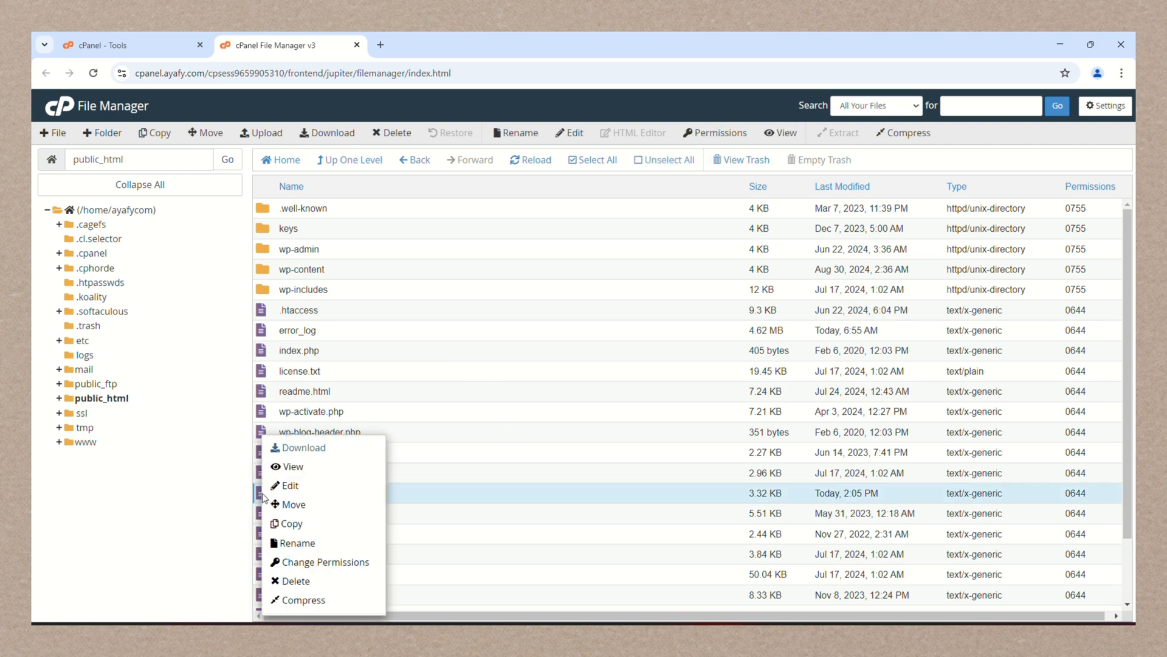
{"action": "left_click", "coordinate": [306, 489]}
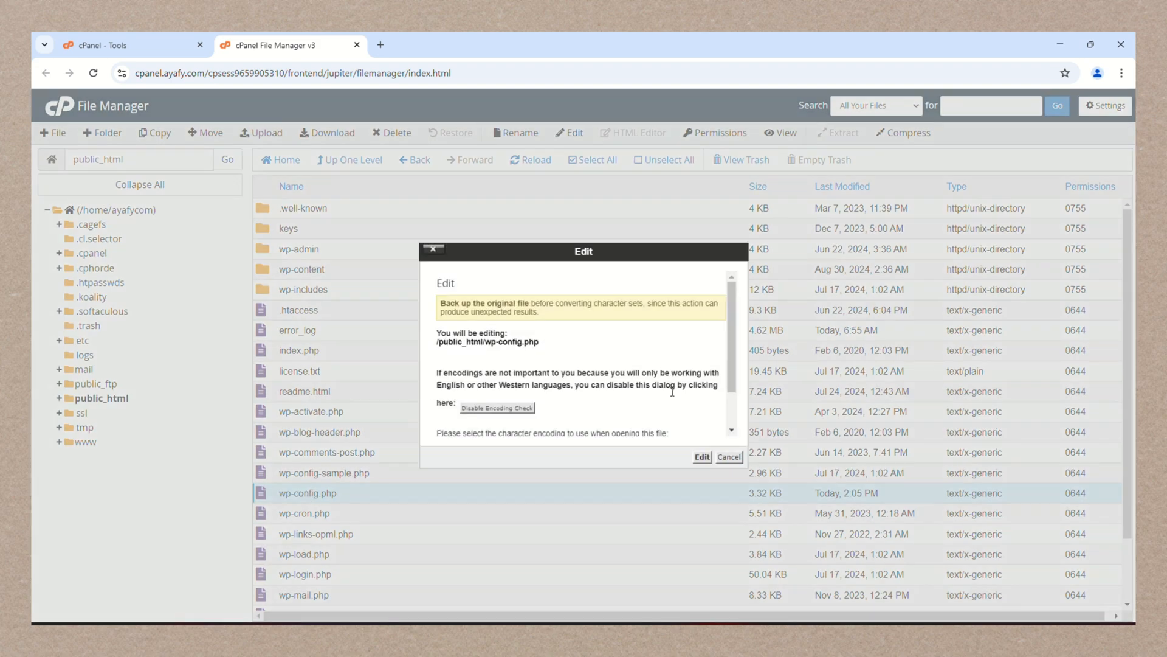
{"action": "left_click", "coordinate": [703, 457]}
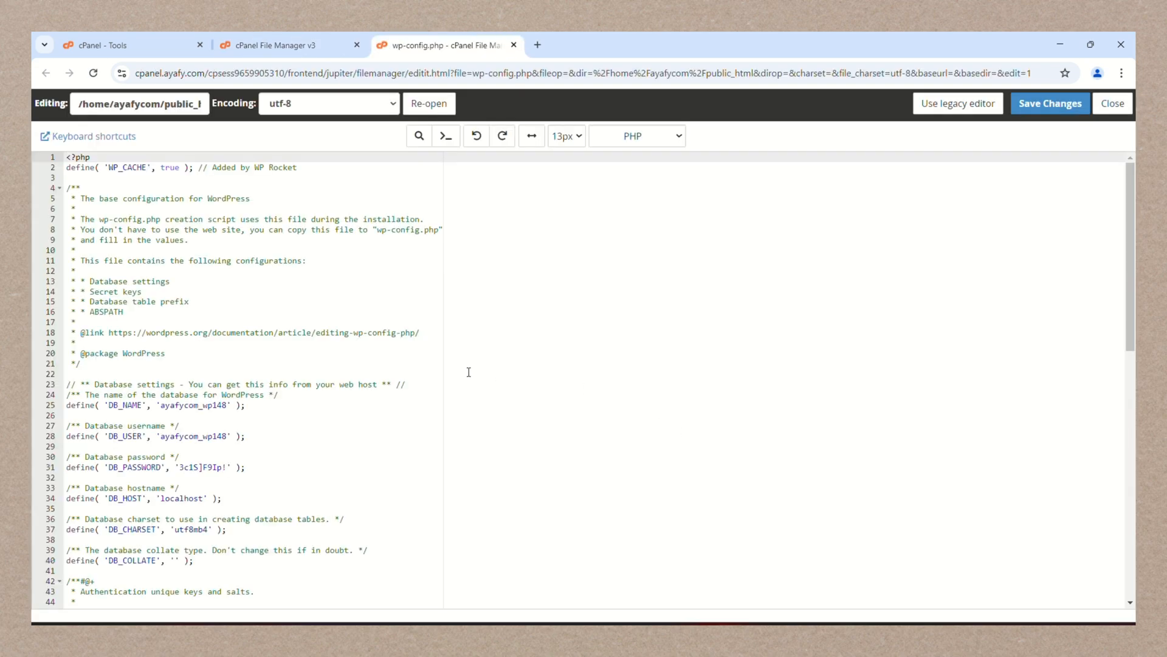
- Set the WP_MEMORY_LIMIT value in wp-config.php to 256M and save the file
{"action": "scroll", "coordinate": [856, 339], "scroll_direction": "down", "scroll_amount": 2}
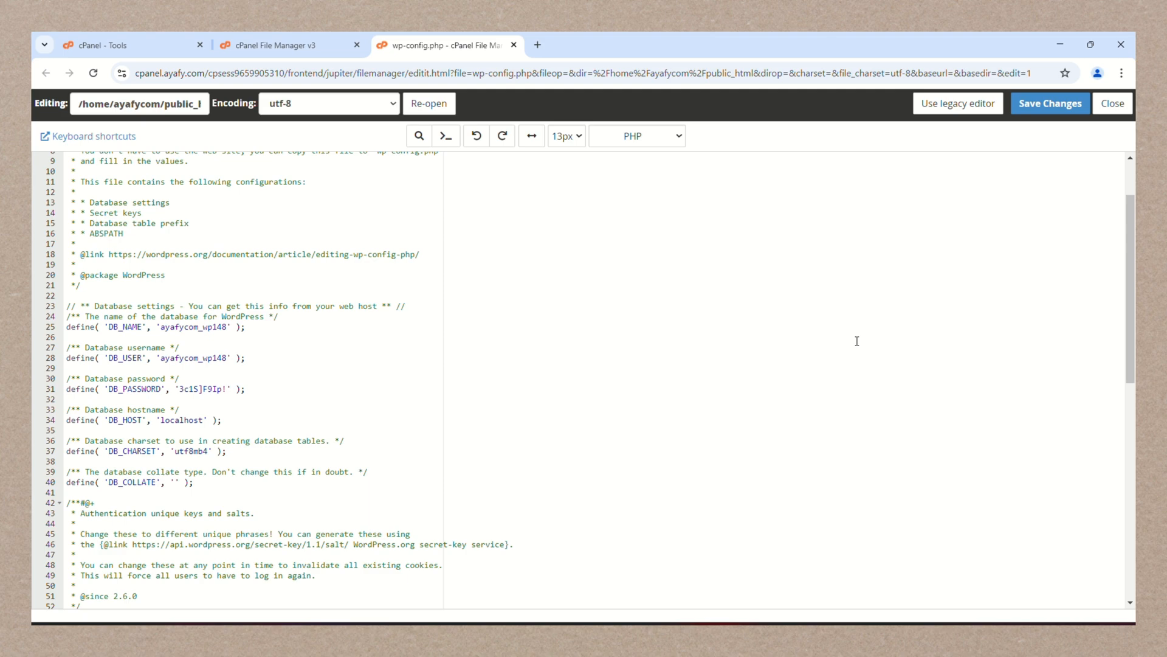
{"action": "scroll", "coordinate": [856, 341], "scroll_direction": "down", "scroll_amount": 5}
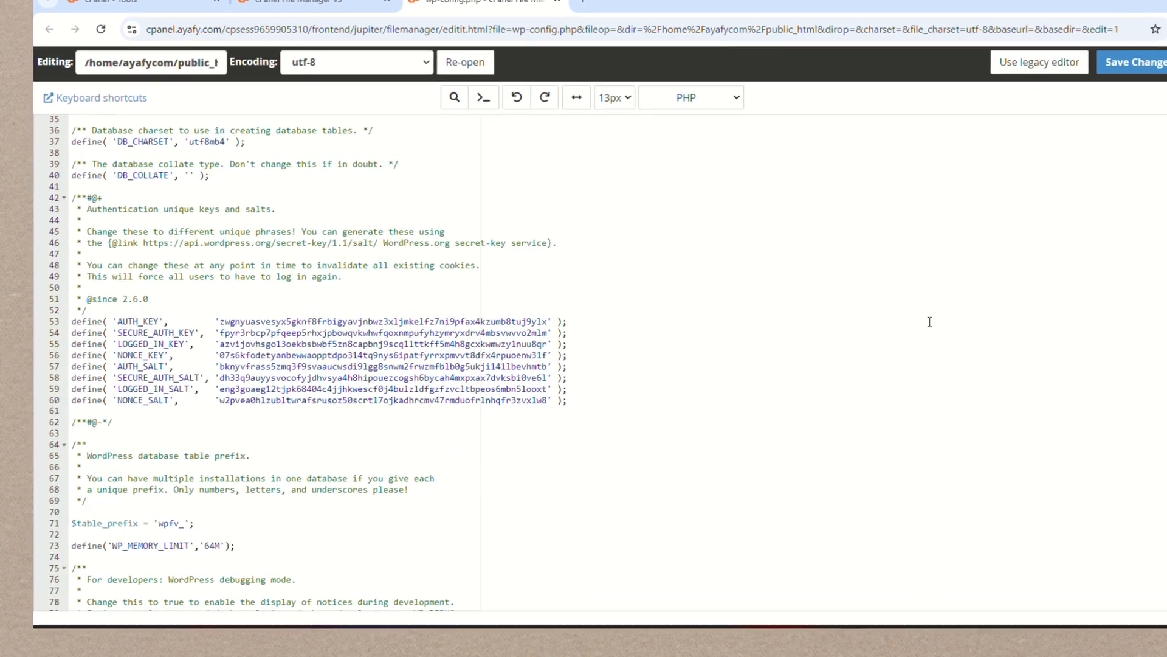
{"action": "left_click", "coordinate": [254, 551]}
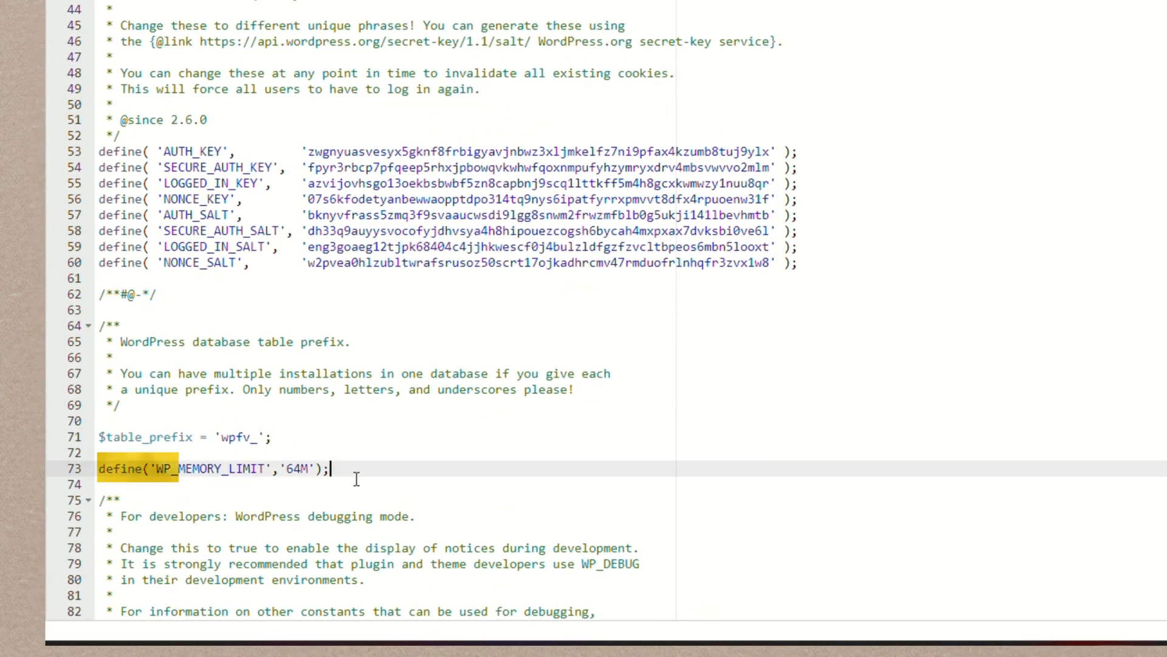
{"action": "left_click", "coordinate": [144, 490]}
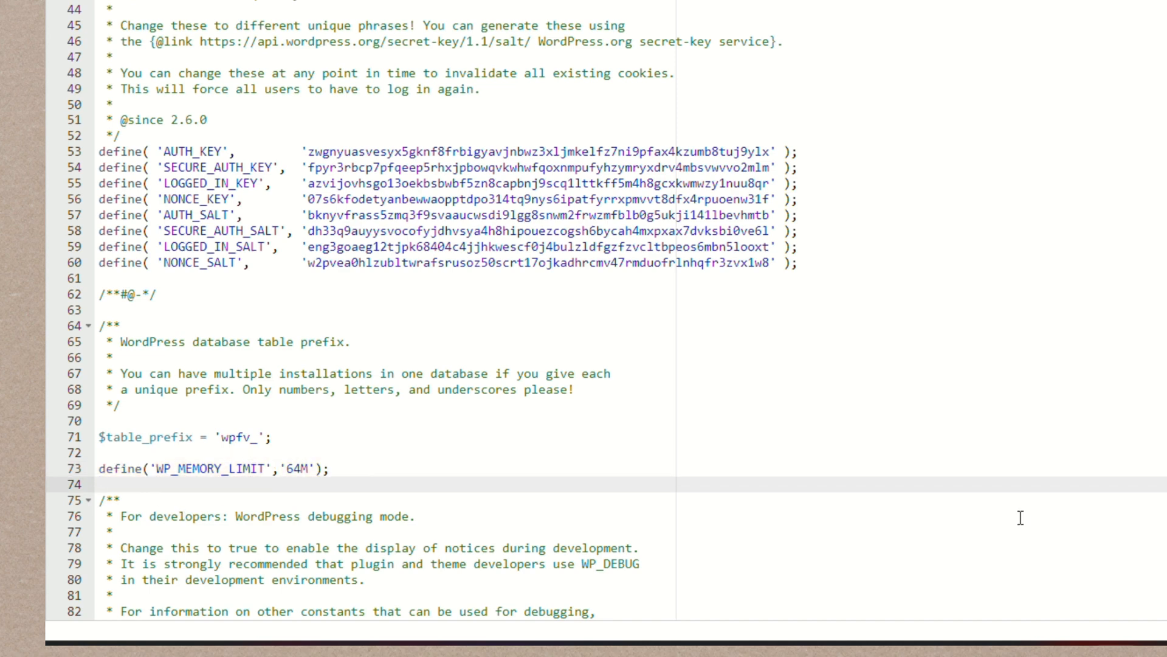
{"action": "left_click", "coordinate": [1020, 517]}
{"action": "left_click", "coordinate": [301, 472]}
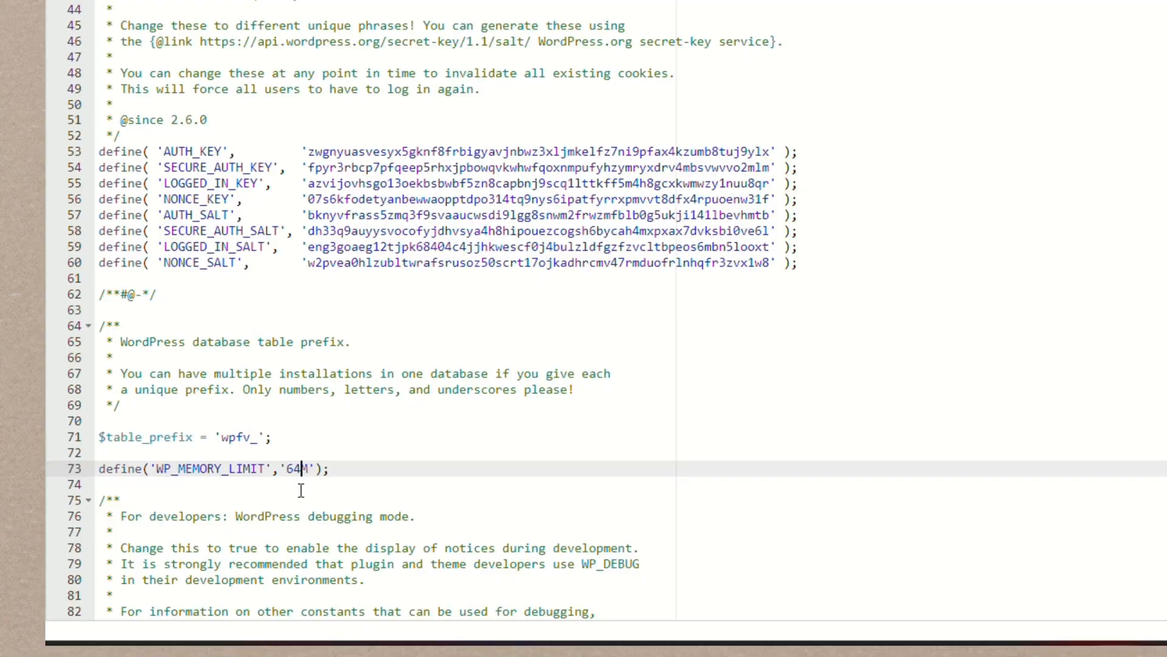
{"action": "key", "text": "BackSpace"}
{"action": "key", "text": "BackSpace"}
{"action": "type", "text": "256"}
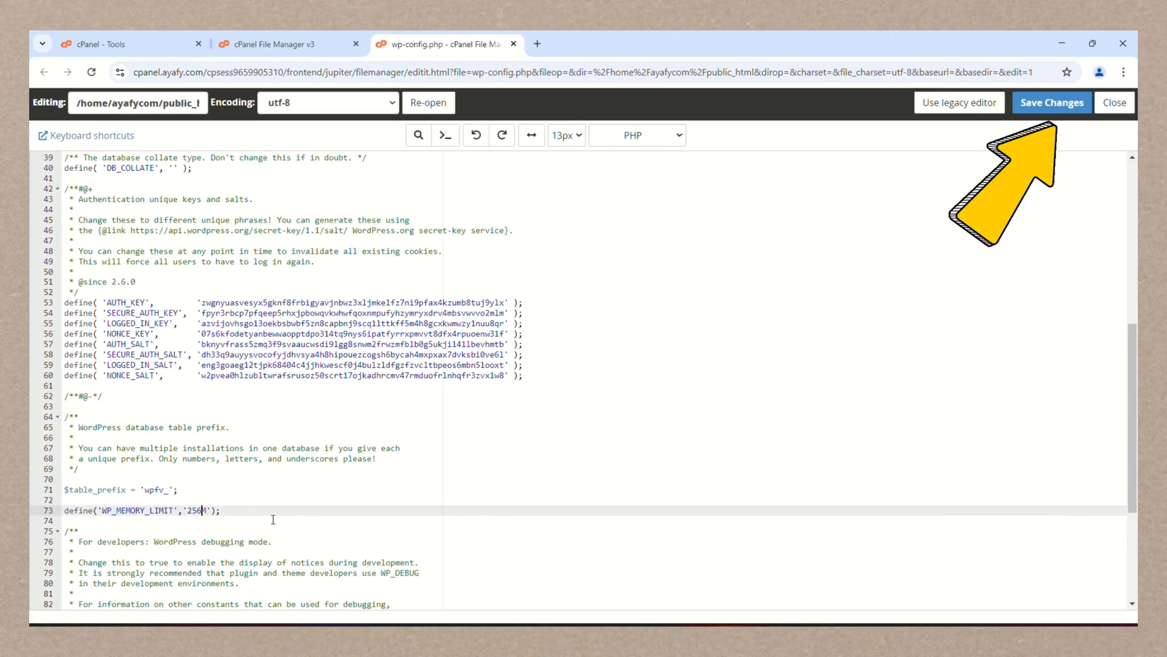
{"action": "left_click", "coordinate": [414, 484]}
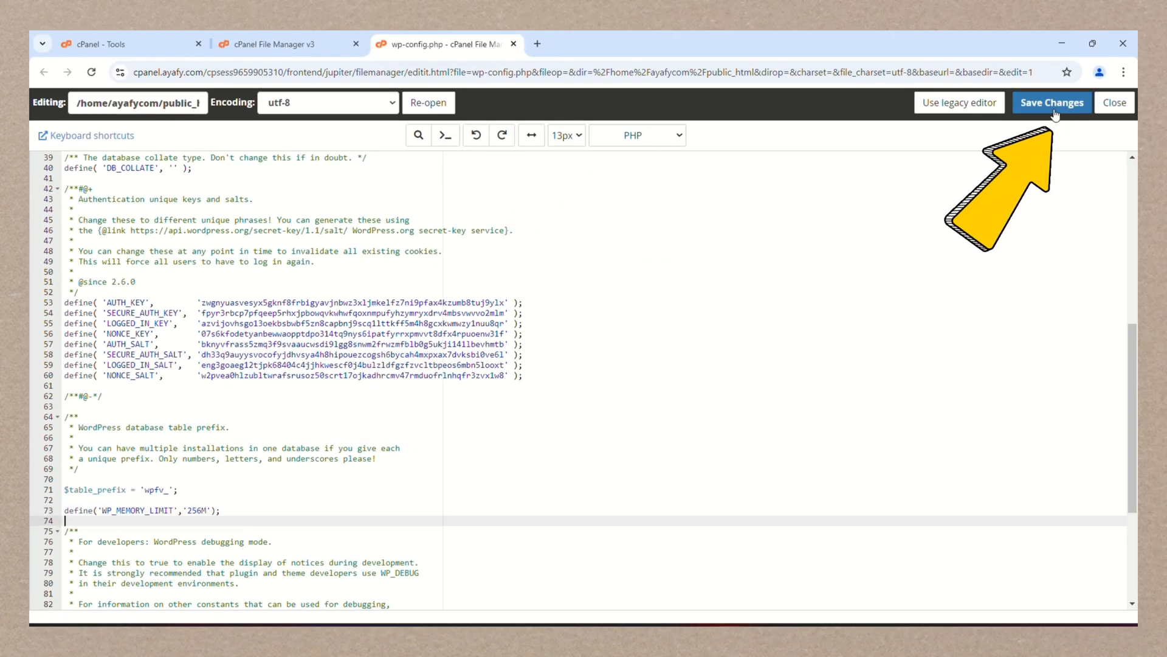
{"action": "left_click", "coordinate": [1053, 103]}
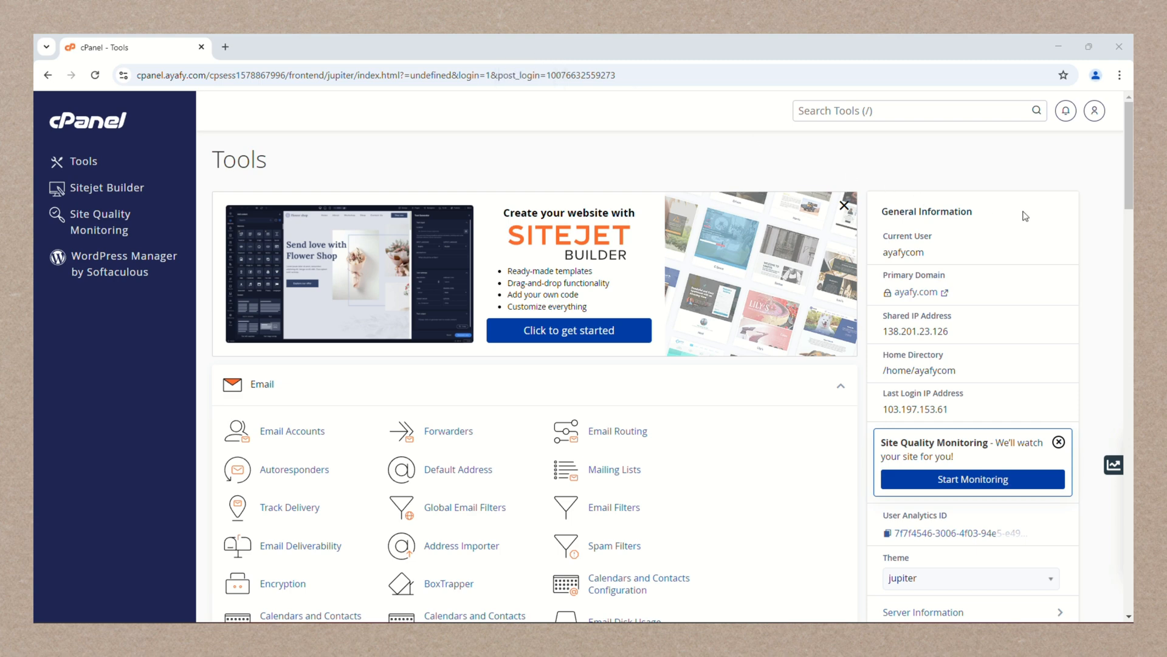
- Open the File Manager from the Tools page and go to the public_html/wp-content folder
{"action": "scroll", "coordinate": [1088, 211], "scroll_direction": "down", "scroll_amount": 3}
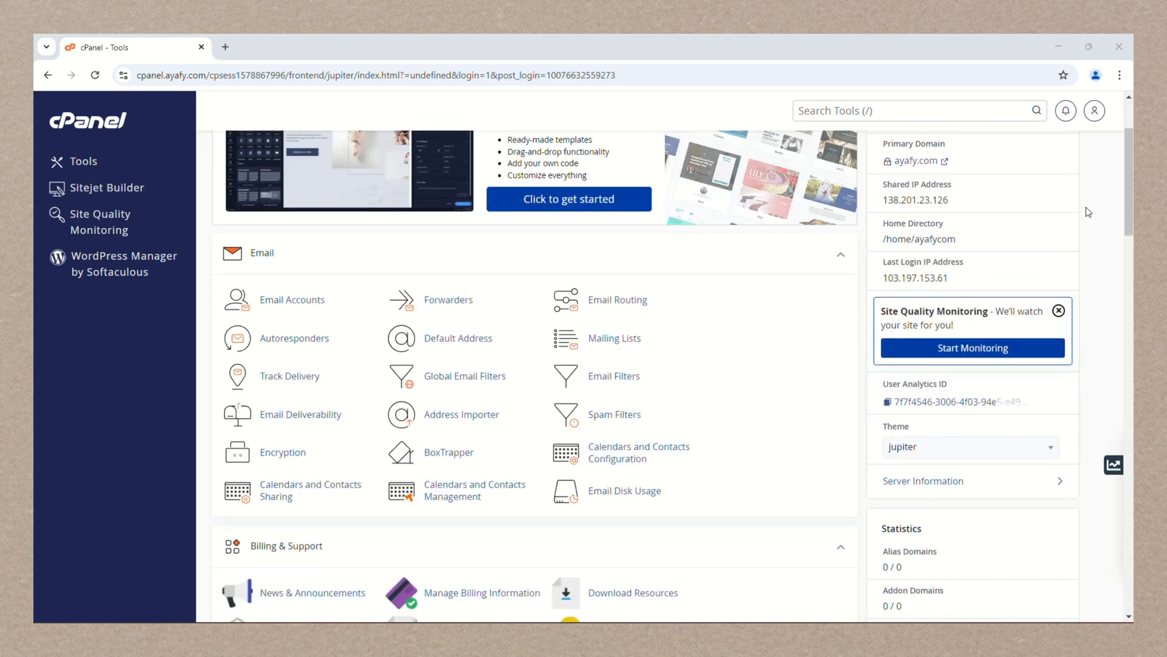
{"action": "scroll", "coordinate": [1084, 213], "scroll_direction": "down", "scroll_amount": 1}
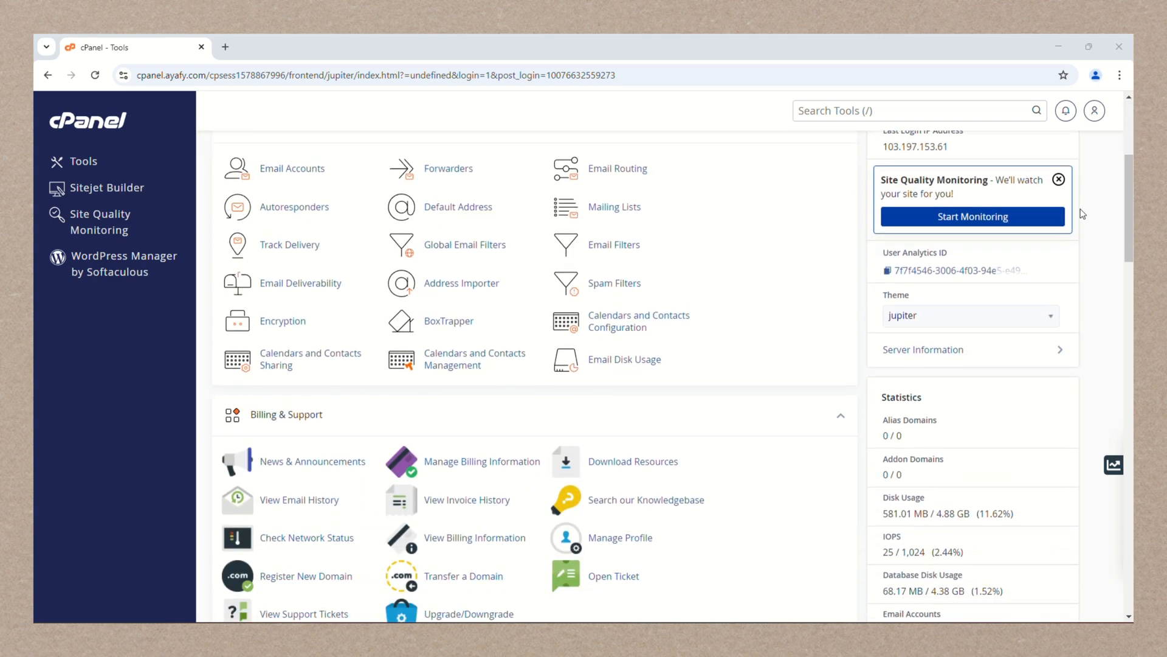
{"action": "scroll", "coordinate": [1083, 214], "scroll_direction": "down", "scroll_amount": 6}
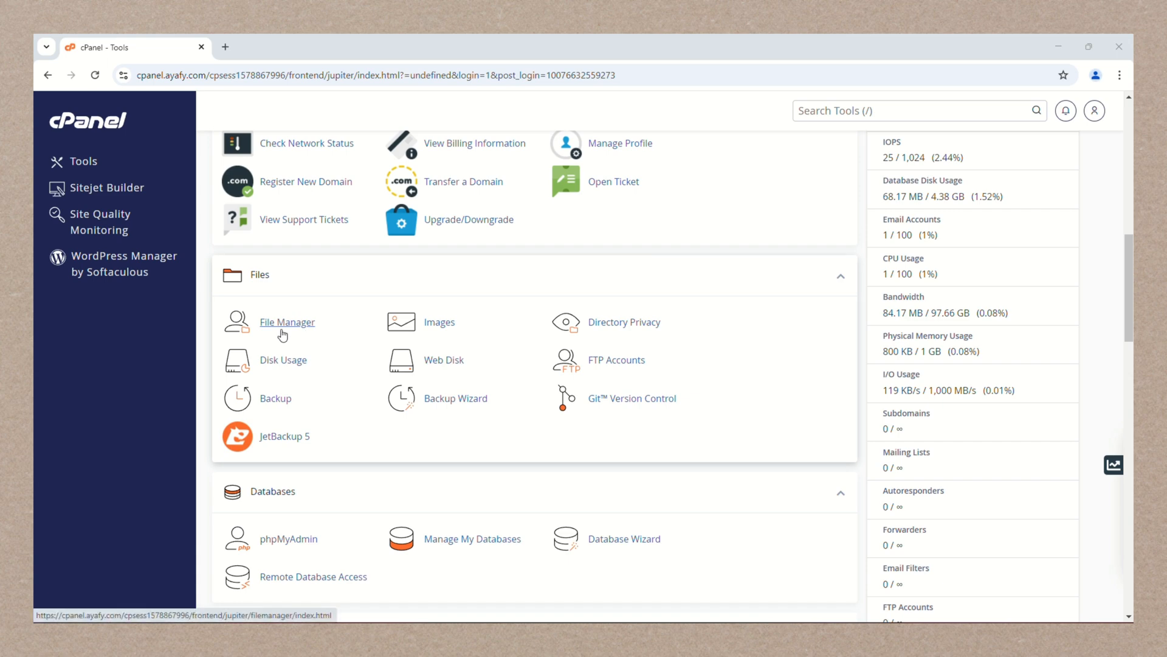
{"action": "left_click", "coordinate": [283, 334]}
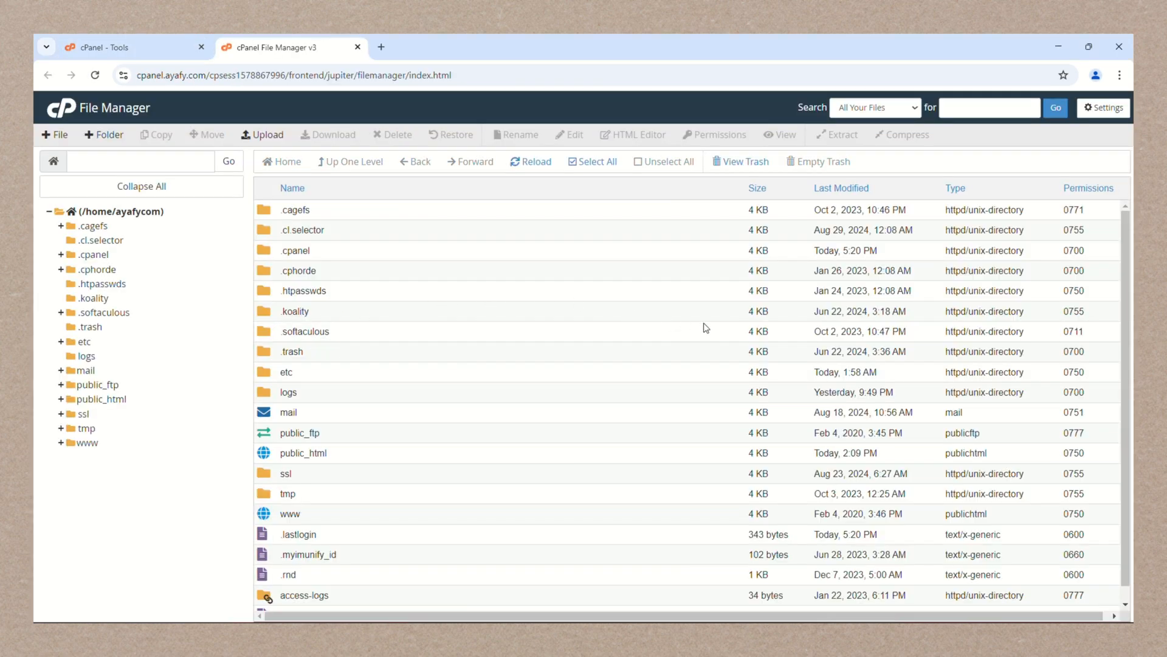
{"action": "double_click", "coordinate": [262, 455]}
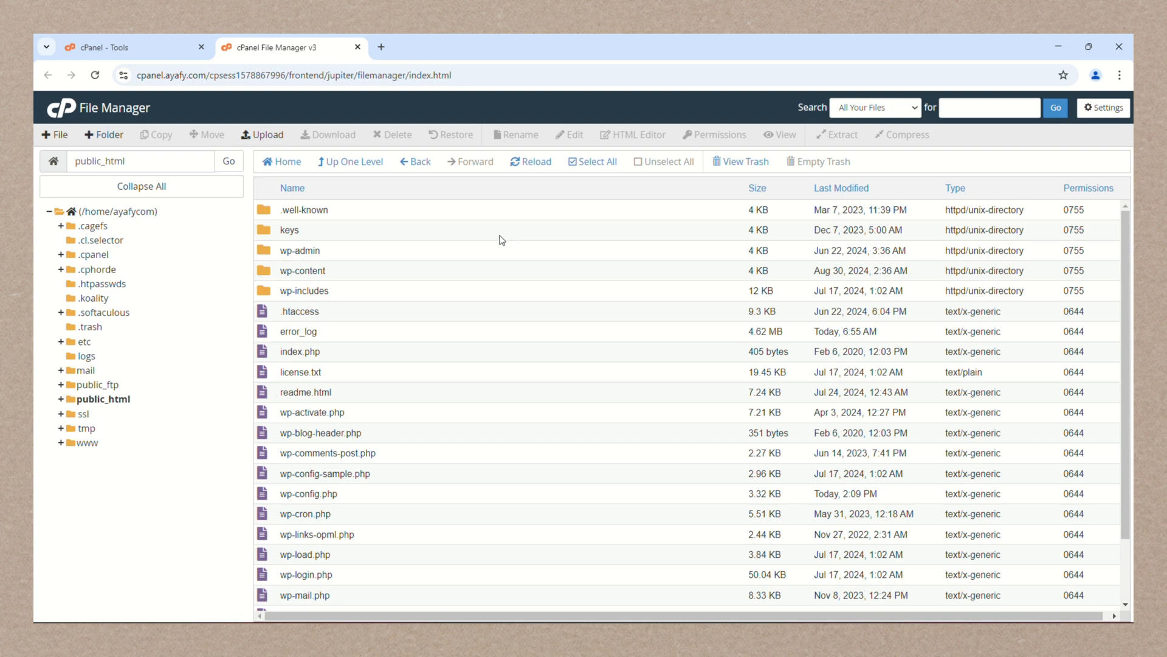
{"action": "double_click", "coordinate": [265, 273]}
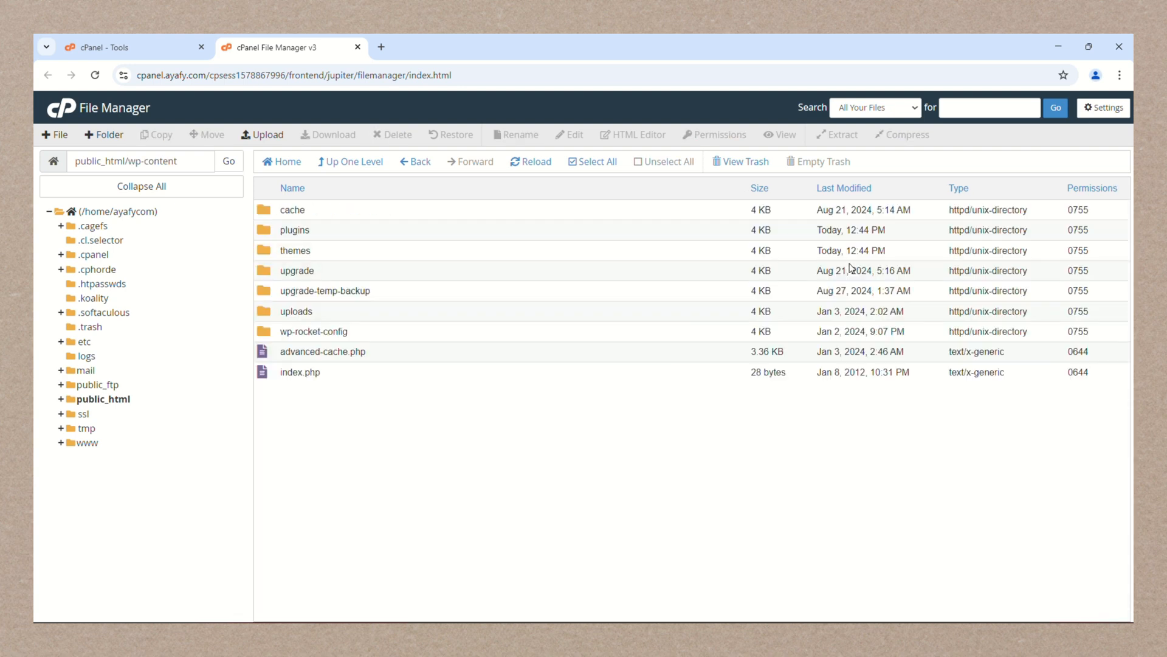
- Rename the plugins folder in wp-content to plugins_old
{"action": "left_click", "coordinate": [265, 234]}
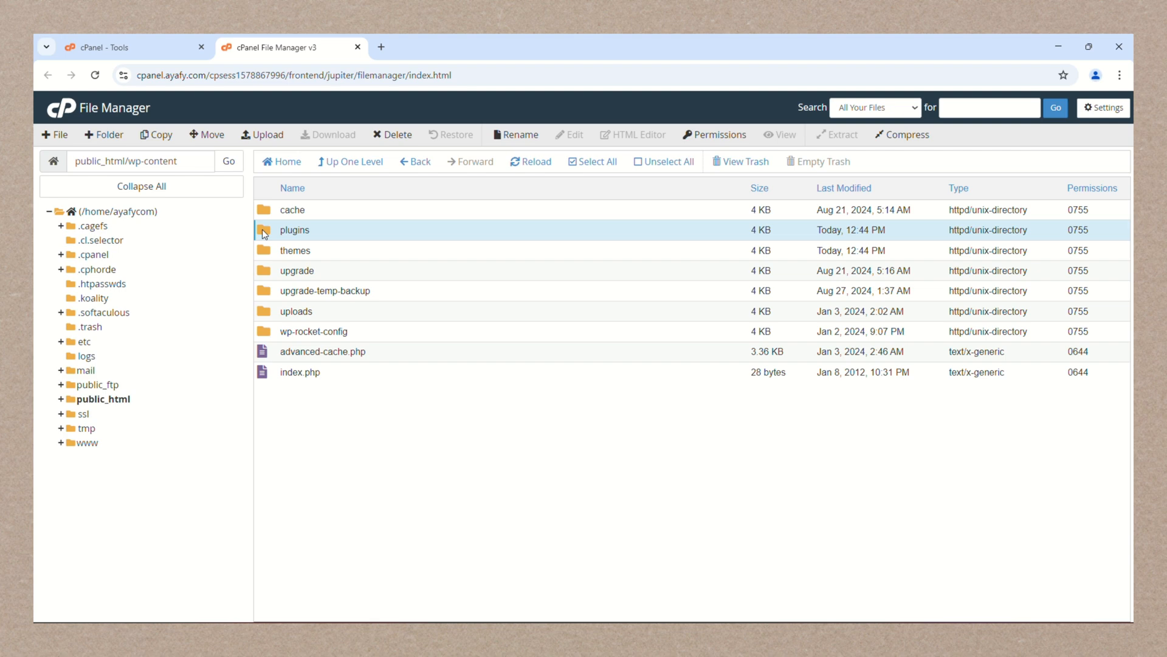
{"action": "right_click", "coordinate": [311, 237]}
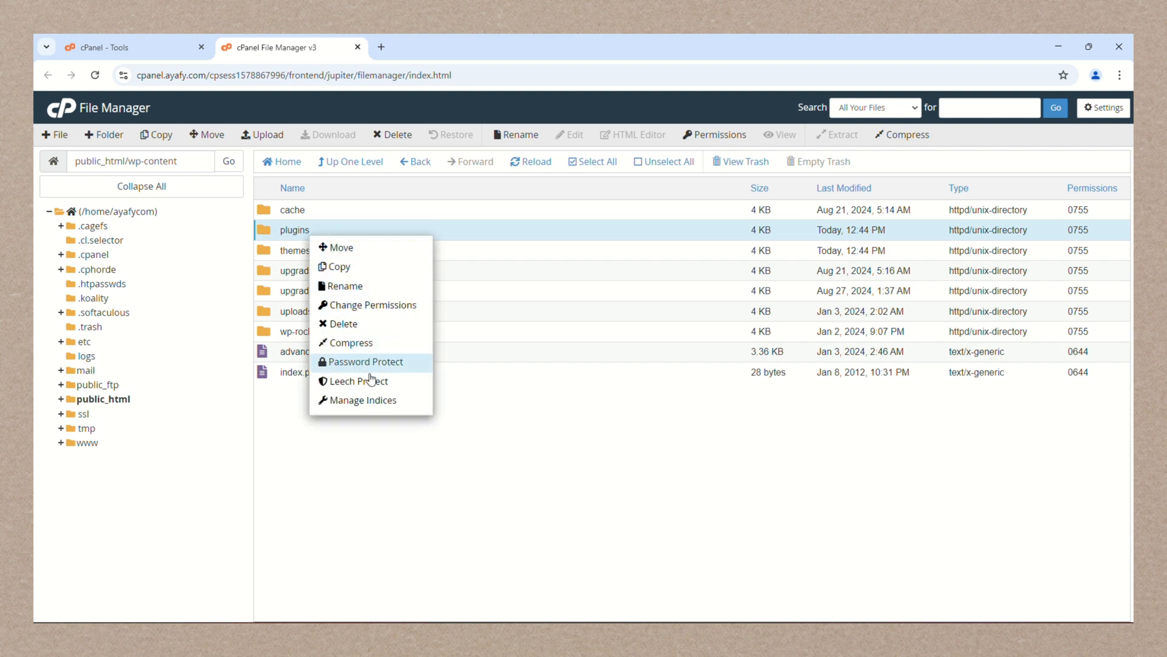
{"action": "left_click", "coordinate": [359, 288]}
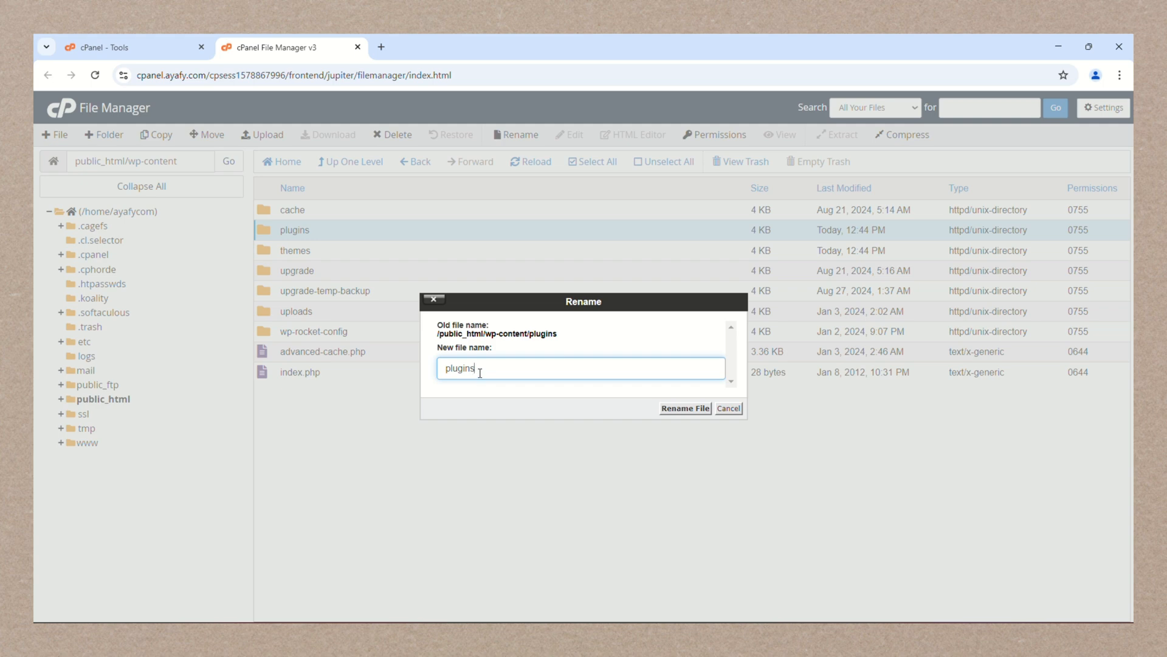
{"action": "type", "text": "_old"}
{"action": "left_click", "coordinate": [686, 410]}
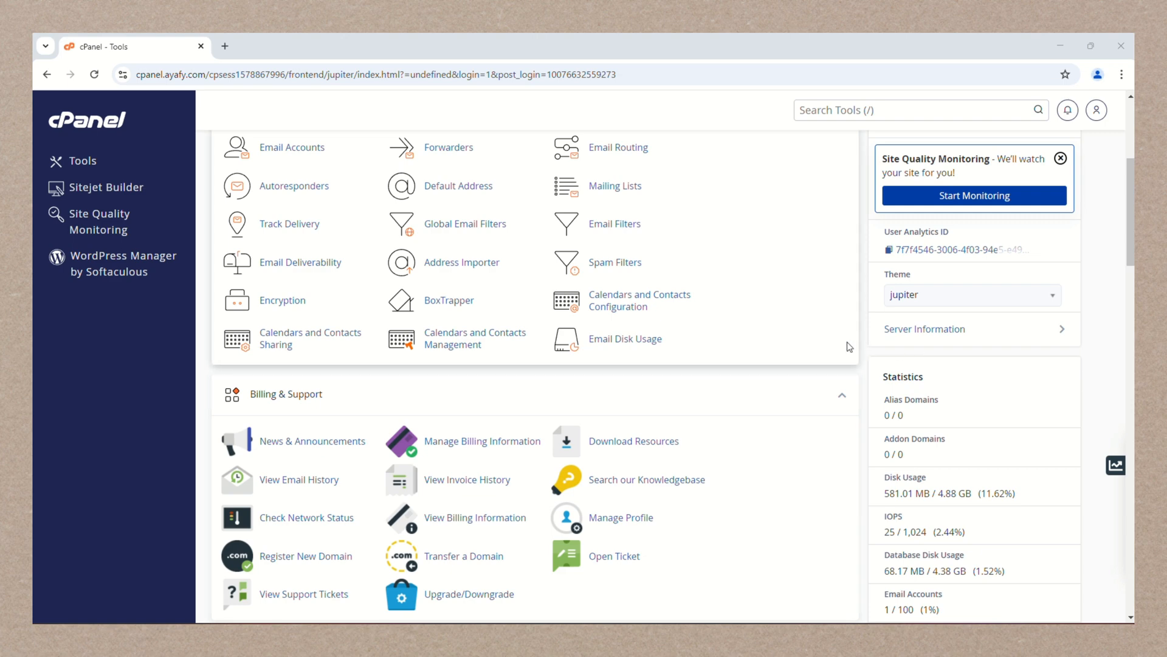
- Open the File Manager from the Tools page and go to the public_html/wp-content/themes folder
{"action": "scroll", "coordinate": [849, 346], "scroll_direction": "down", "scroll_amount": 5}
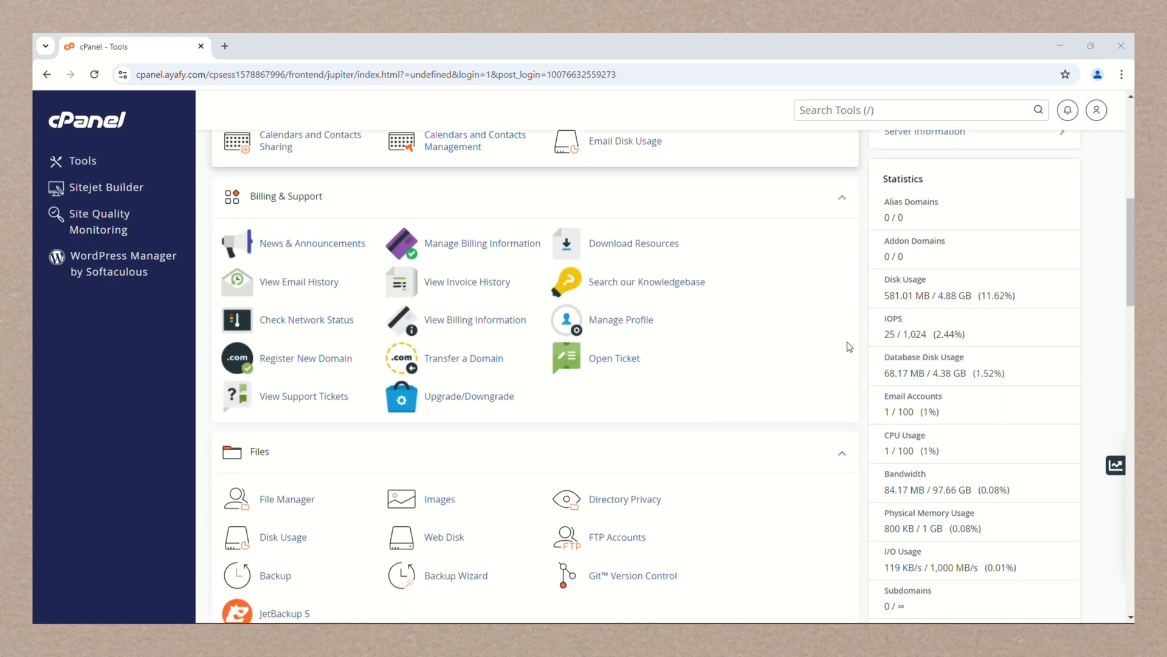
{"action": "scroll", "coordinate": [849, 347], "scroll_direction": "down", "scroll_amount": 1}
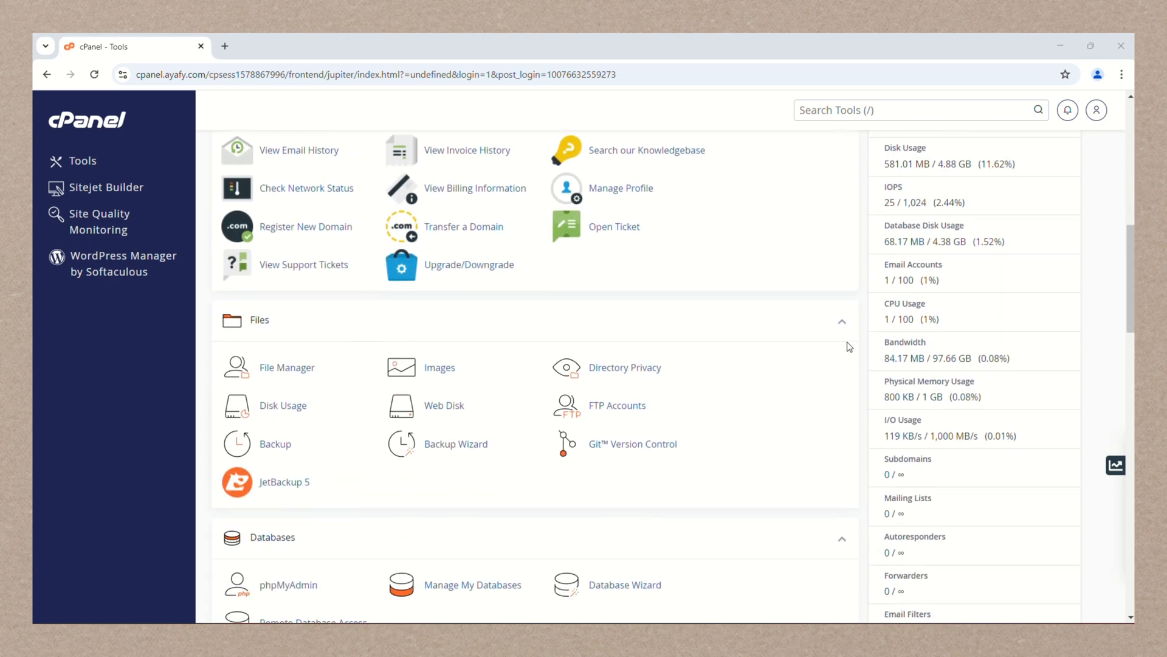
{"action": "left_click", "coordinate": [292, 370]}
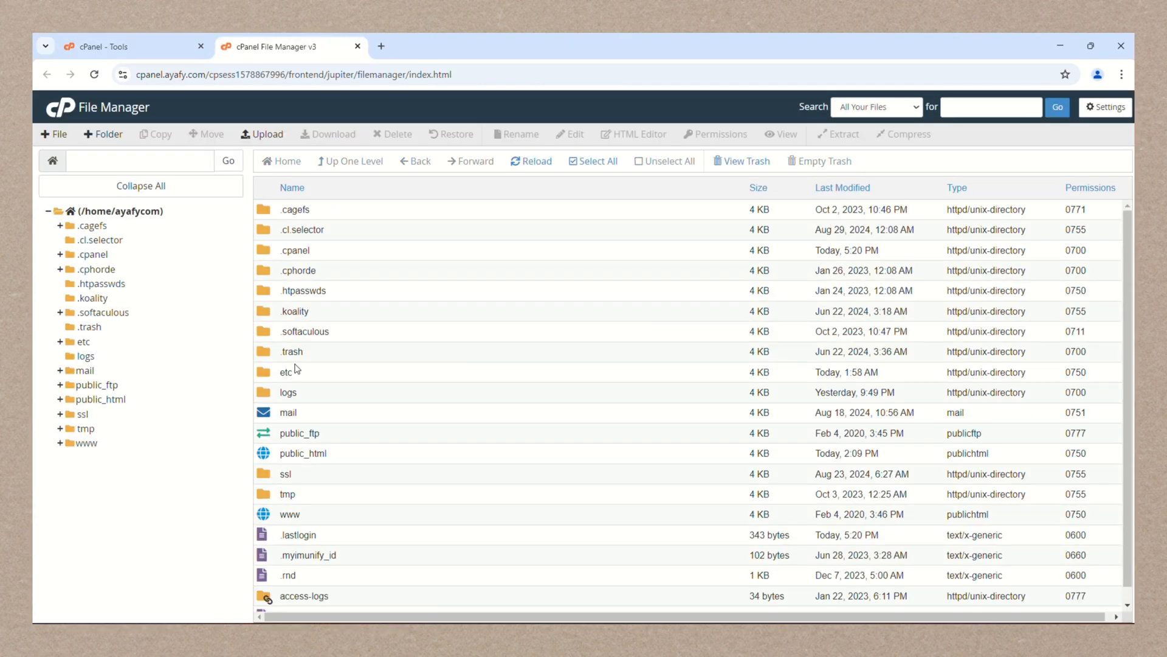
{"action": "double_click", "coordinate": [264, 457]}
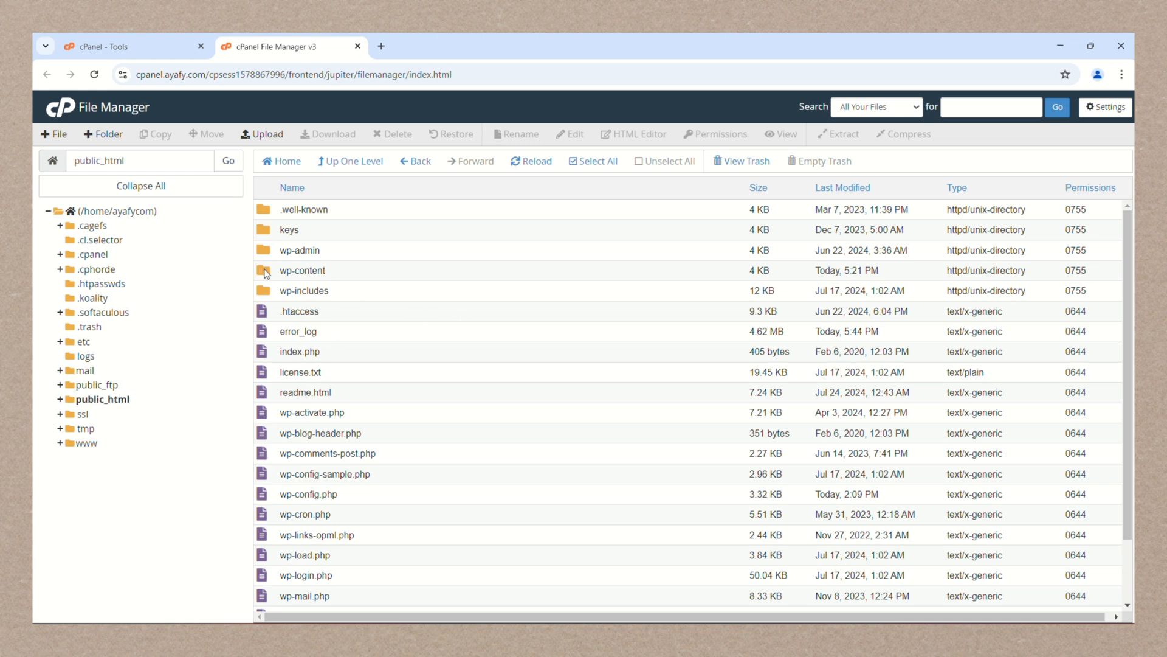
{"action": "double_click", "coordinate": [263, 271]}
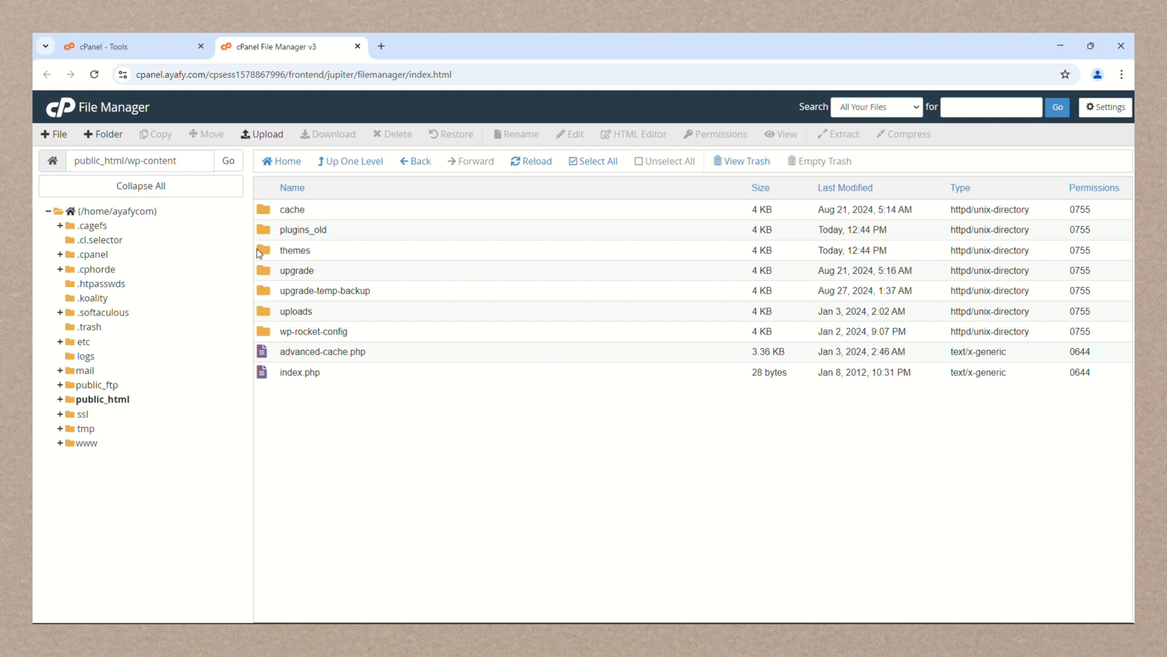
{"action": "double_click", "coordinate": [263, 252]}
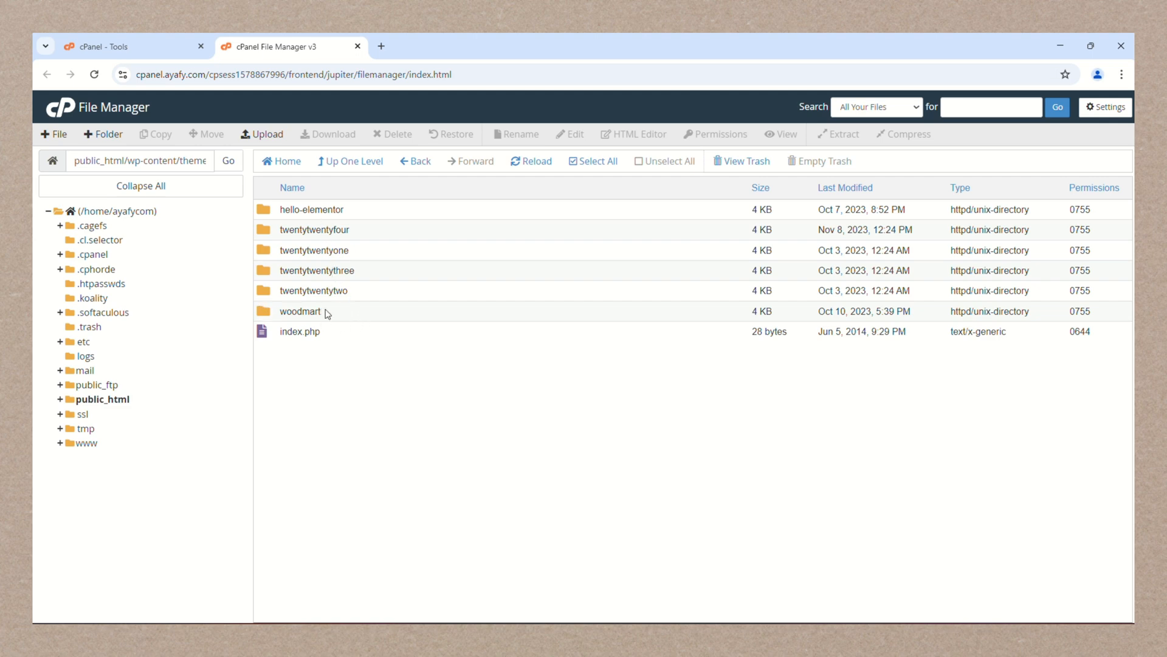
- Rename the woodmart theme folder to woodmart_old
{"action": "left_click", "coordinate": [283, 313]}
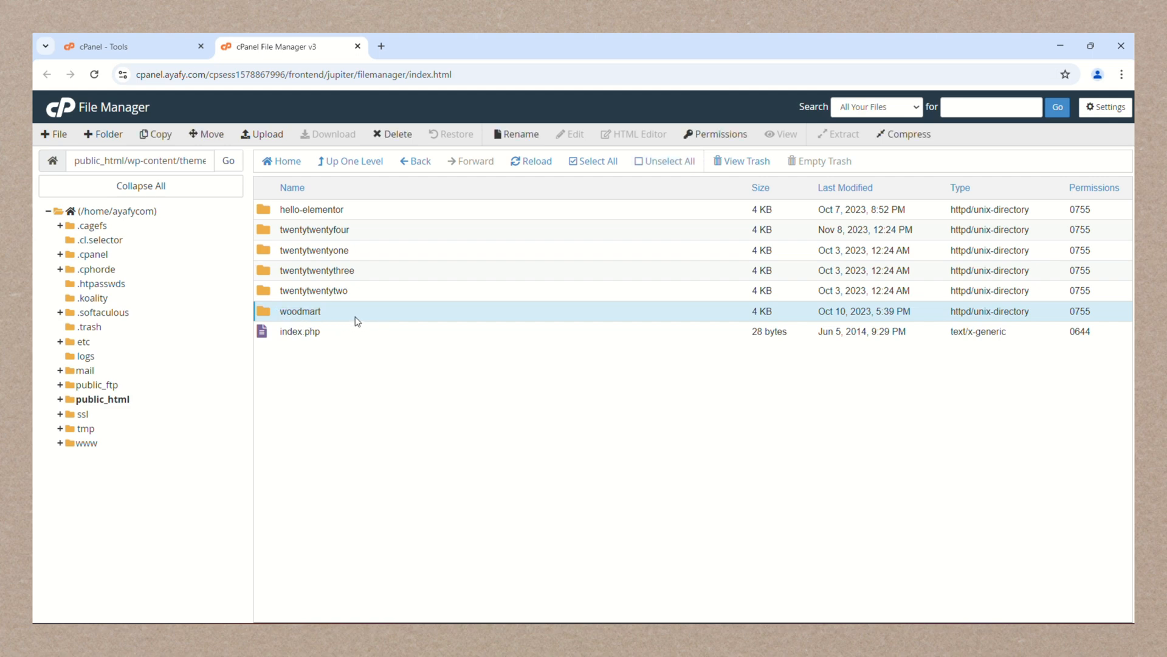
{"action": "right_click", "coordinate": [266, 314]}
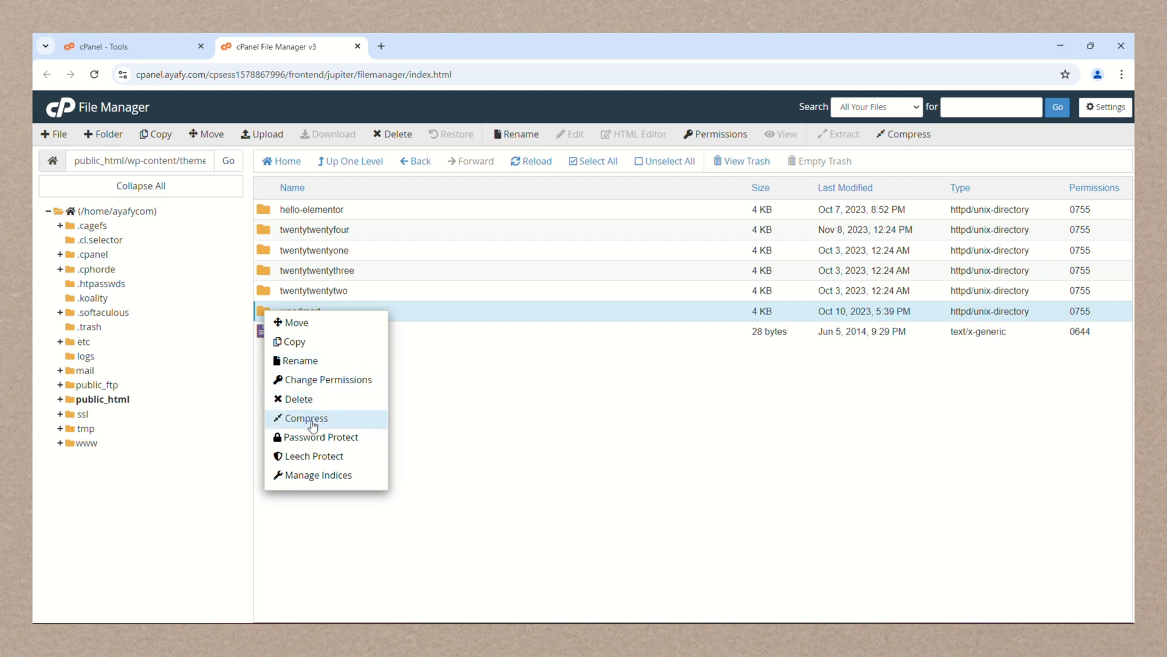
{"action": "left_click", "coordinate": [301, 360]}
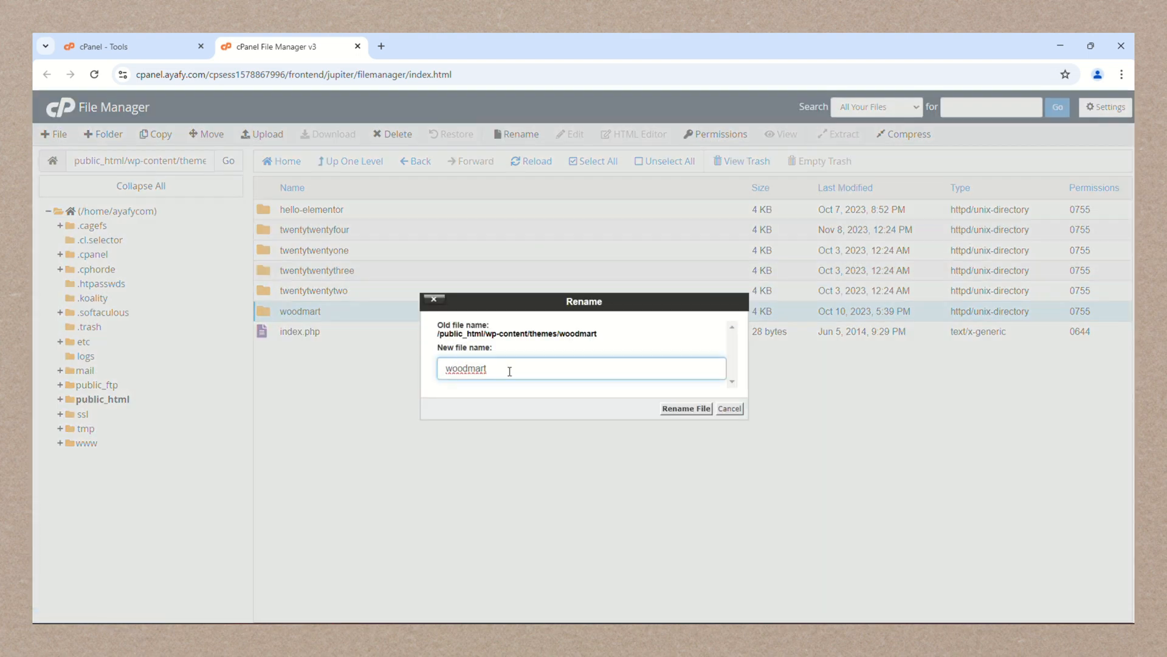
{"action": "type", "text": "."}
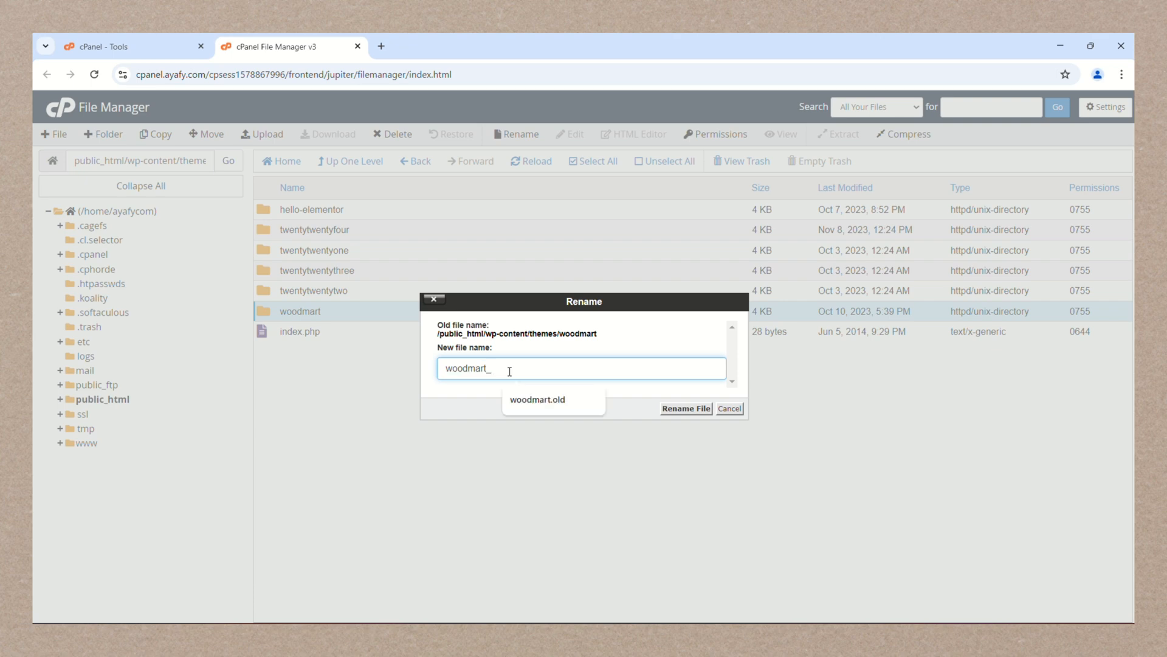
{"action": "type", "text": "old"}
{"action": "left_click", "coordinate": [686, 408]}
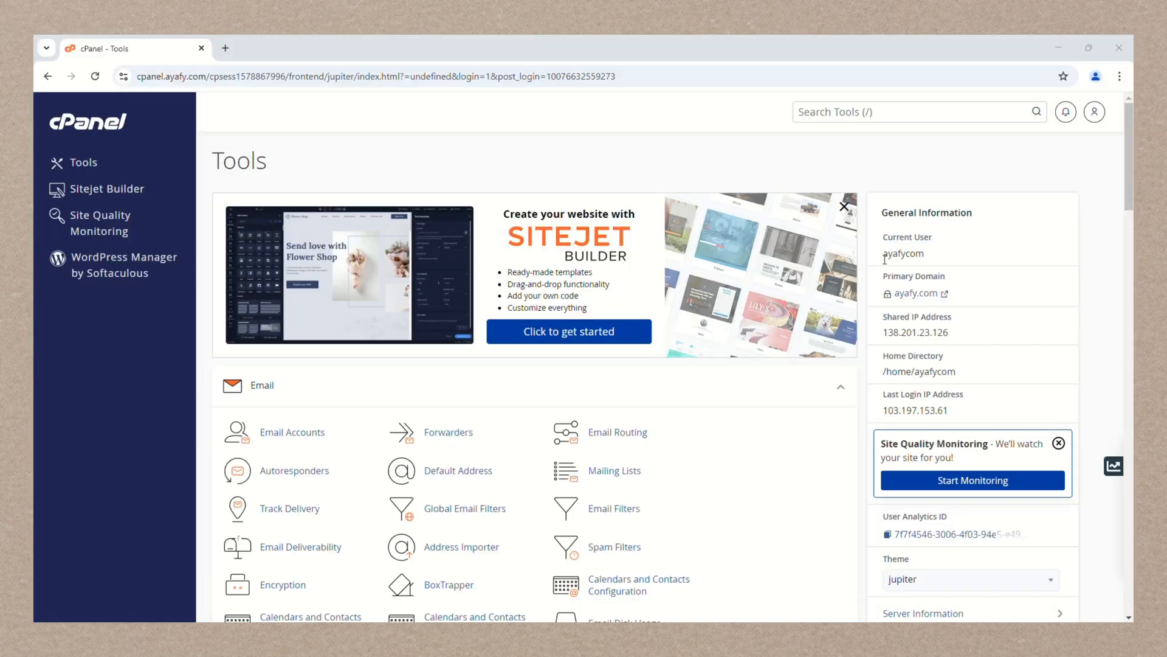
- Open the File Manager from the Tools page and go to the public_html folder
{"action": "scroll", "coordinate": [792, 318], "scroll_direction": "down", "scroll_amount": 5}
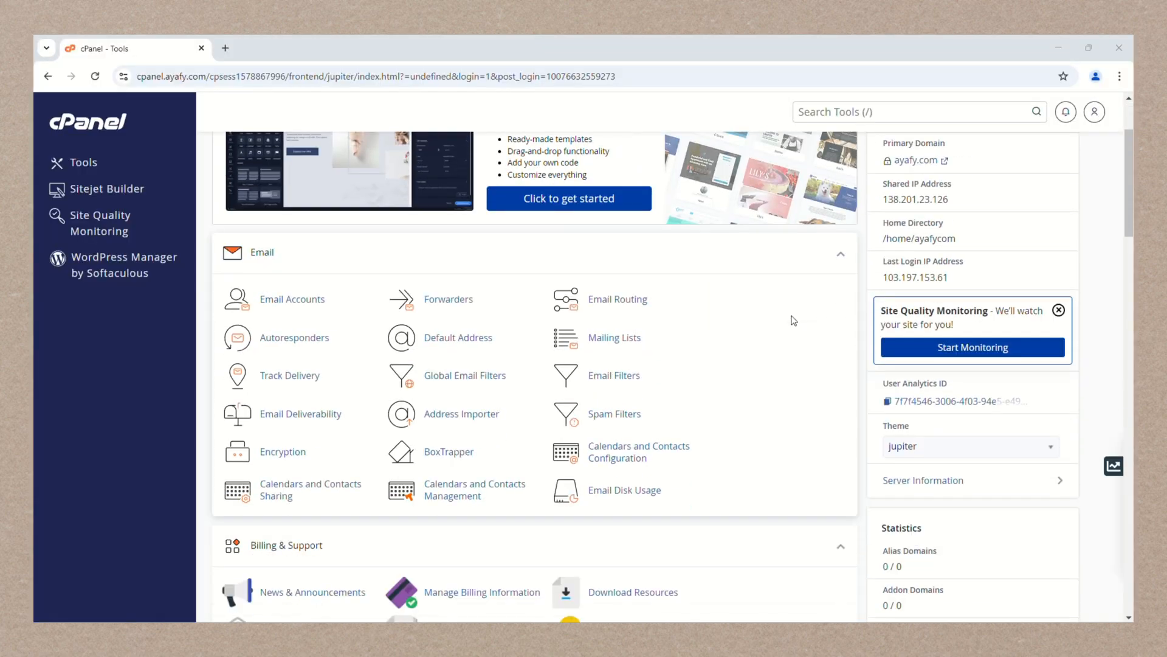
{"action": "scroll", "coordinate": [792, 320], "scroll_direction": "down", "scroll_amount": 1}
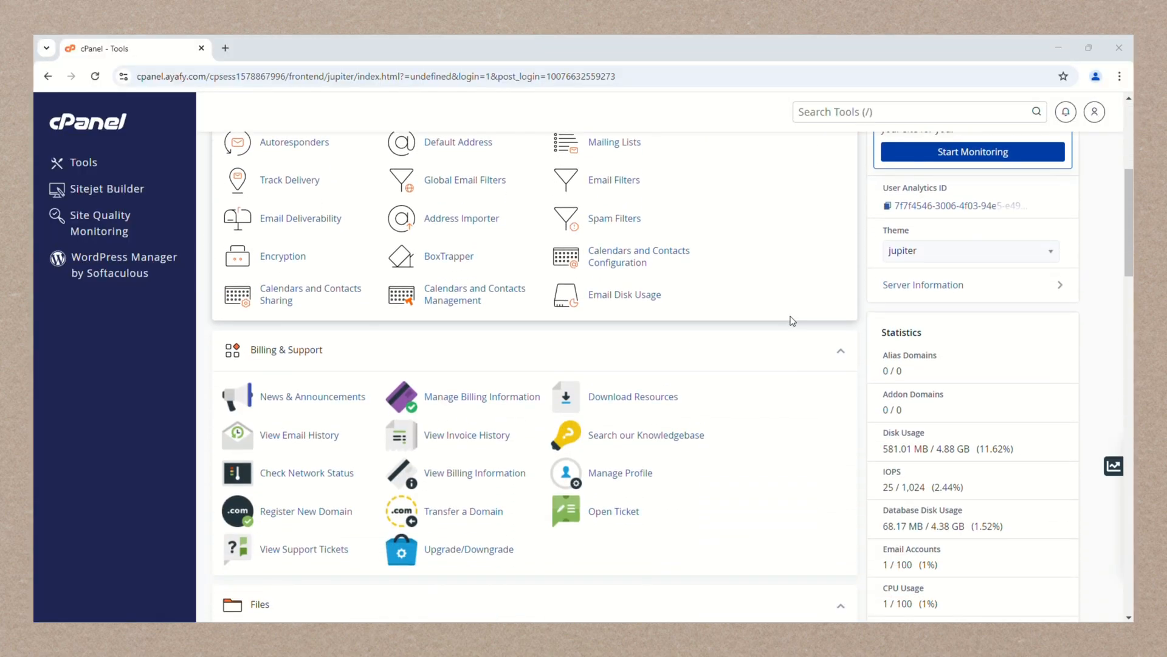
{"action": "scroll", "coordinate": [792, 321], "scroll_direction": "down", "scroll_amount": 2}
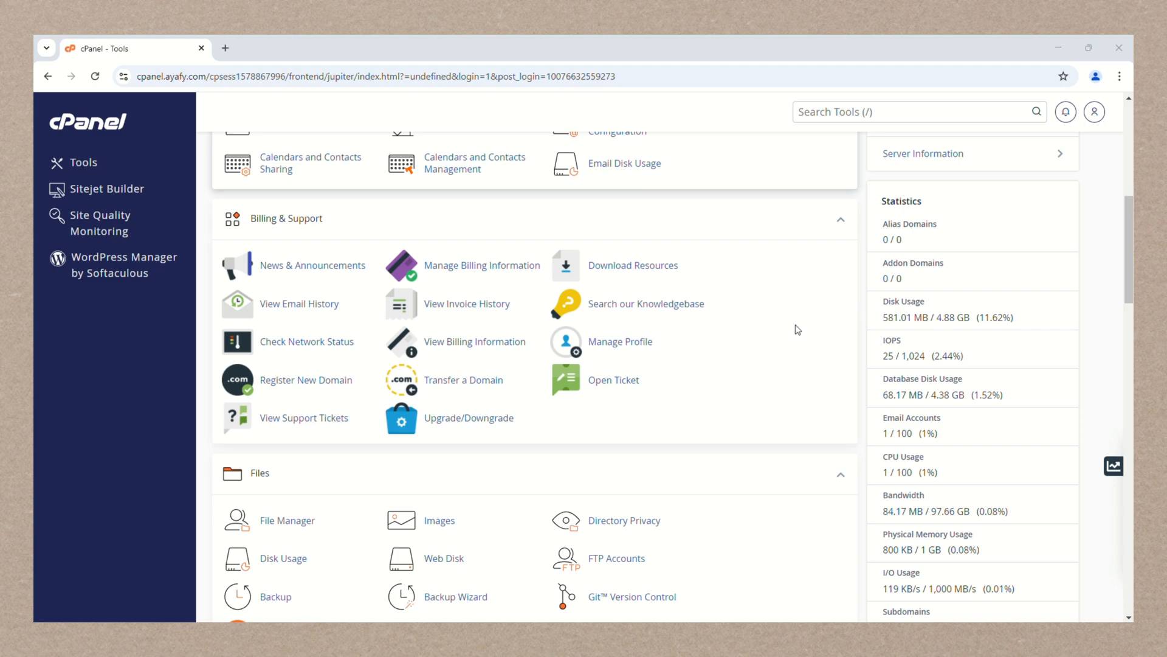
{"action": "left_click", "coordinate": [287, 523]}
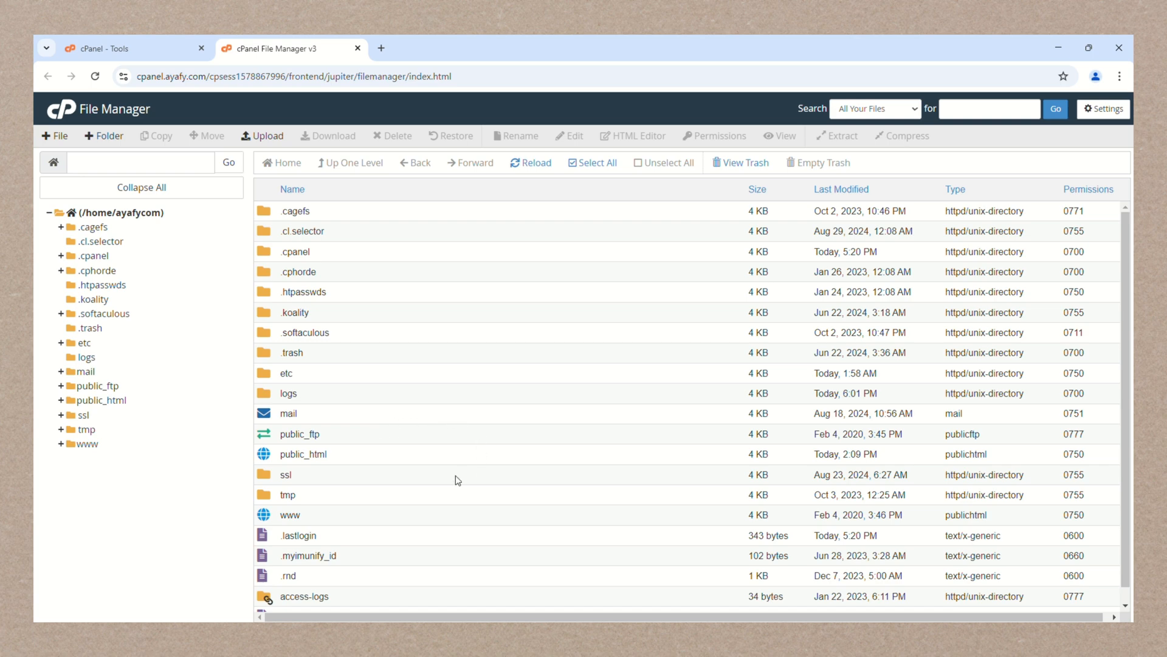
{"action": "double_click", "coordinate": [266, 454]}
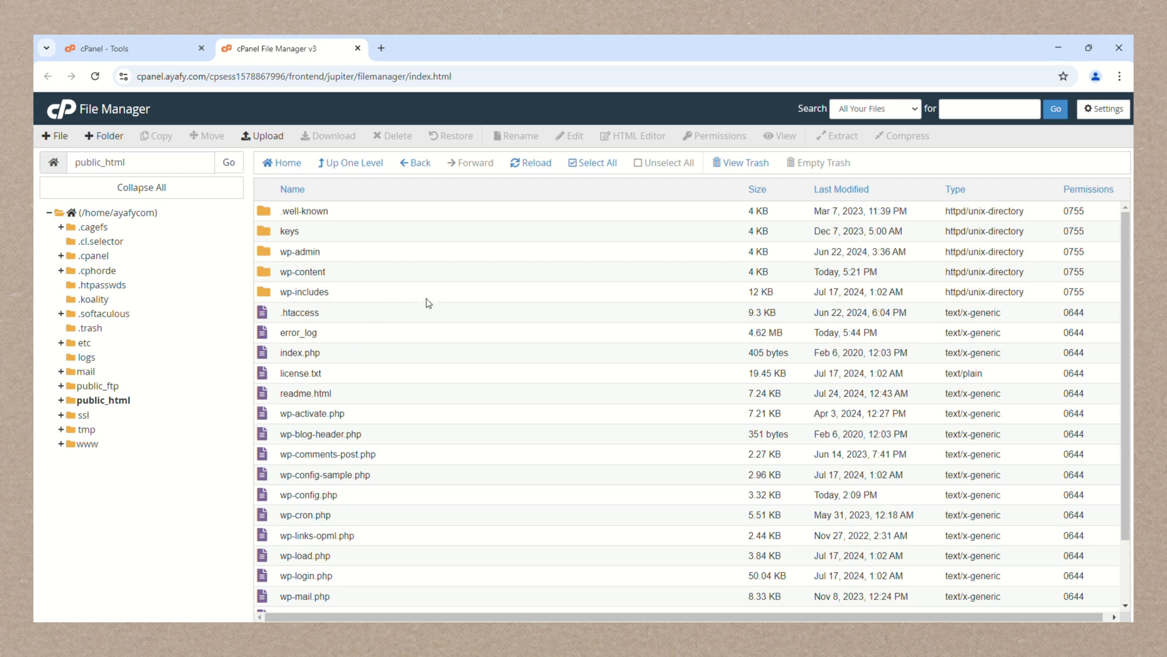
- Open wp-config.php from public_html in the code editor, accepting the encoding prompt
{"action": "scroll", "coordinate": [446, 341], "scroll_direction": "down", "scroll_amount": 1}
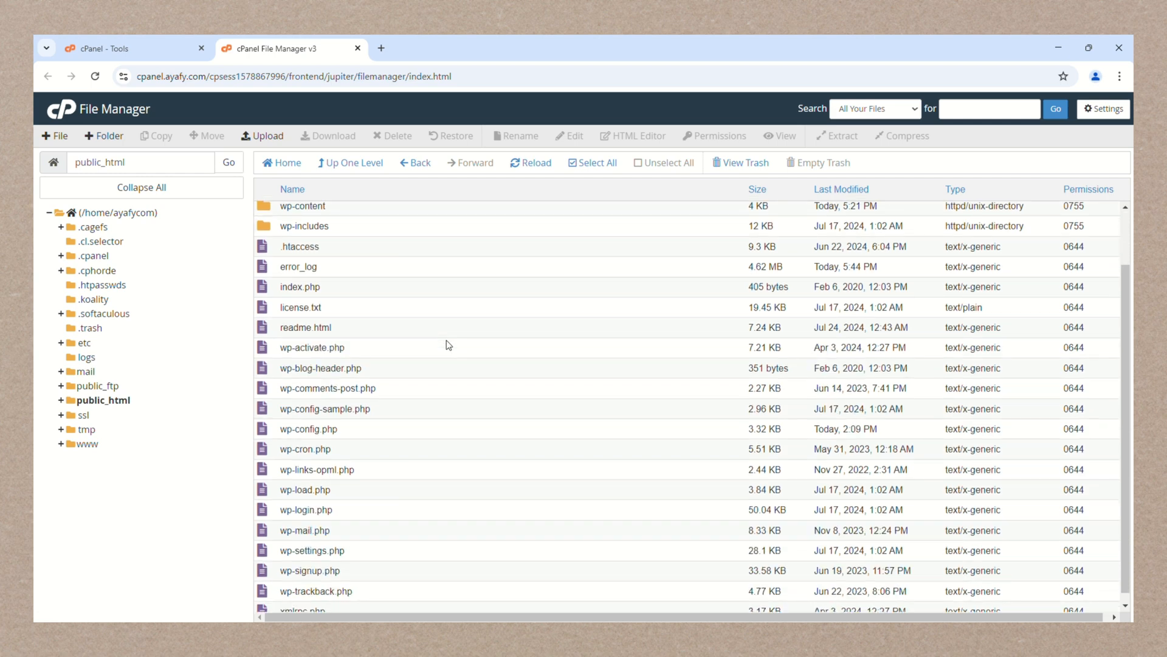
{"action": "left_click", "coordinate": [265, 431]}
{"action": "right_click", "coordinate": [265, 428]}
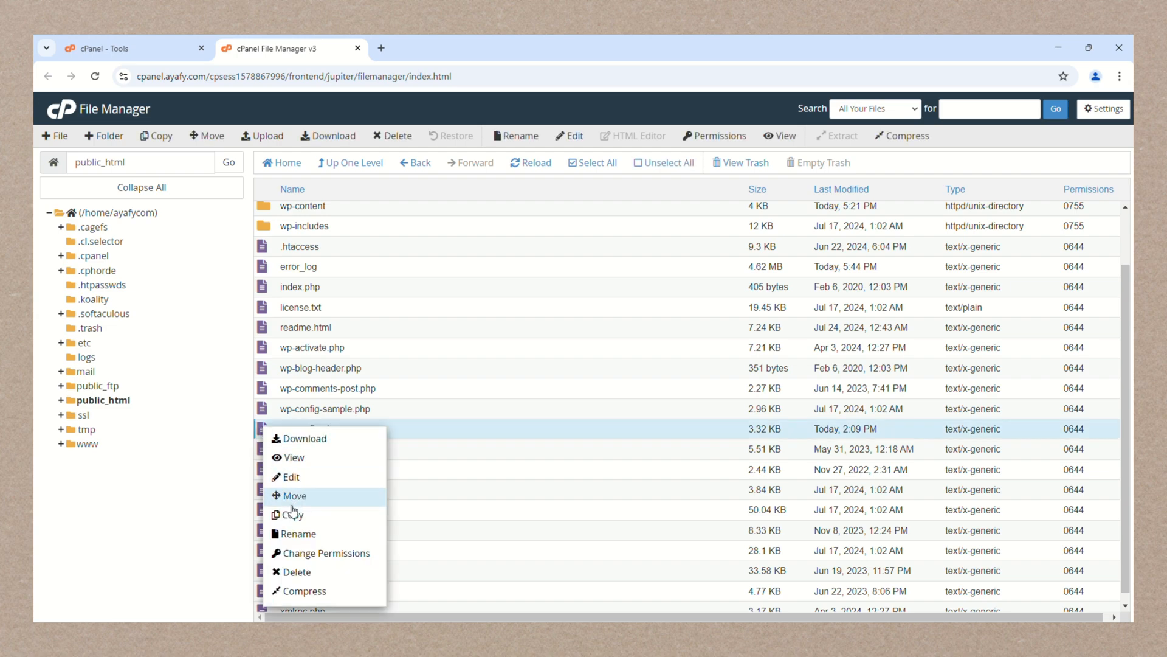
{"action": "left_click", "coordinate": [303, 477]}
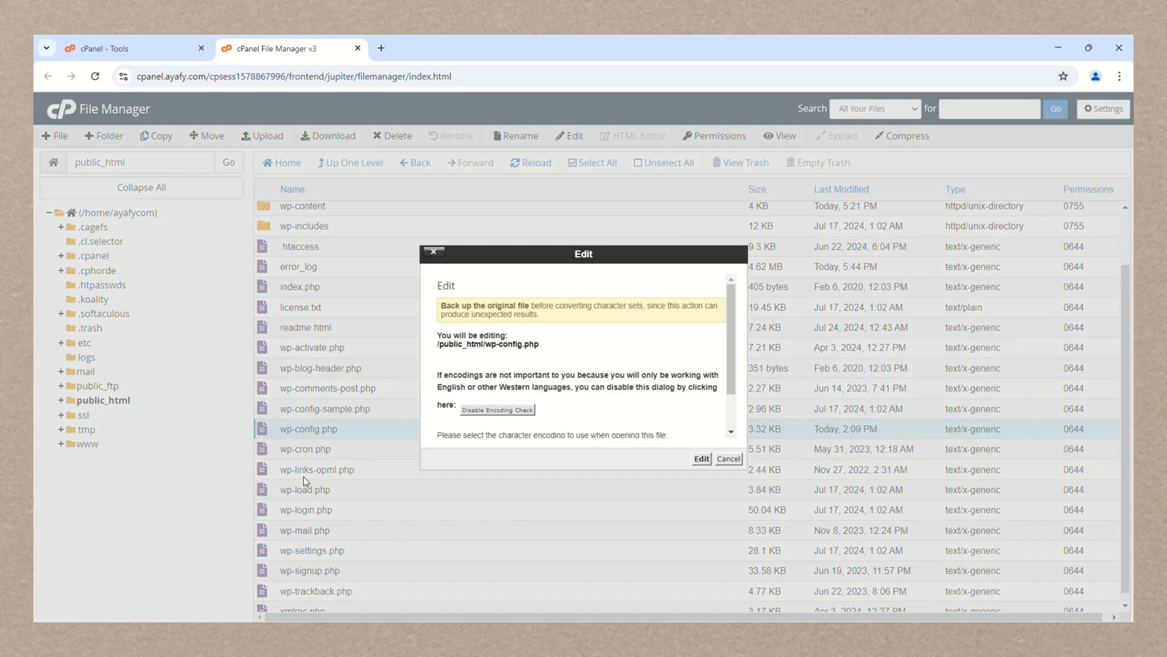
{"action": "left_click", "coordinate": [702, 459]}
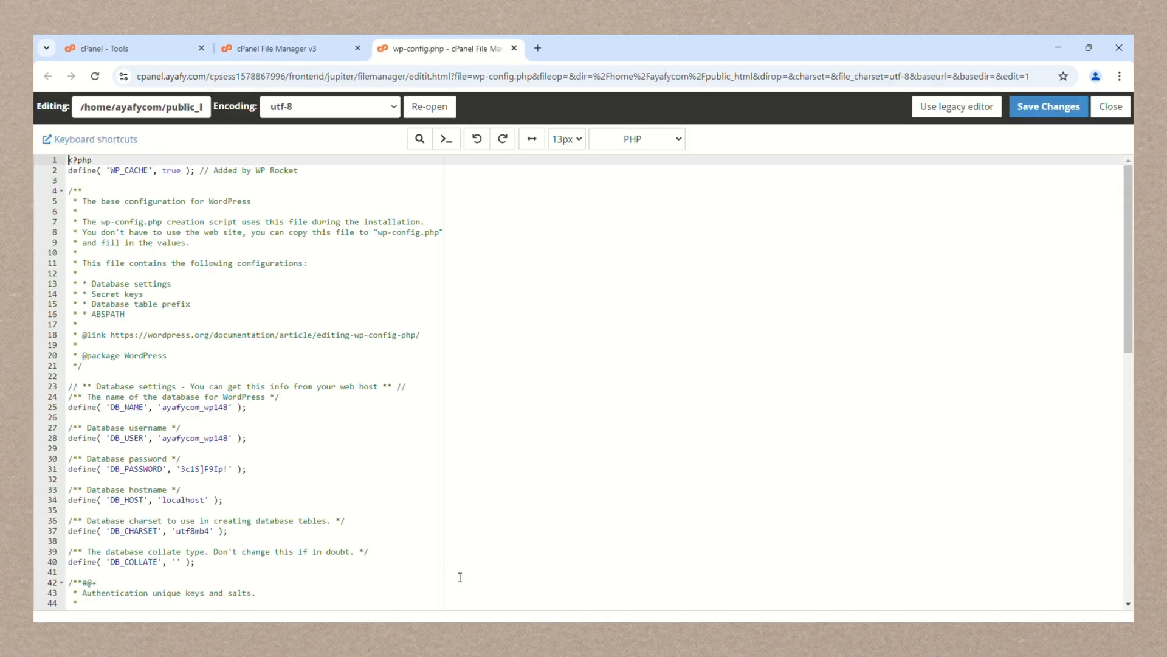
- Paste the "Happy blogging" comment with define('WP_DEBUG', true); and define('WP_DEBUG_LOG', true); below the custom values comment in wp-config.php
{"action": "scroll", "coordinate": [599, 541], "scroll_direction": "down", "scroll_amount": 3}
{"action": "scroll", "coordinate": [235, 506], "scroll_direction": "down", "scroll_amount": 6}
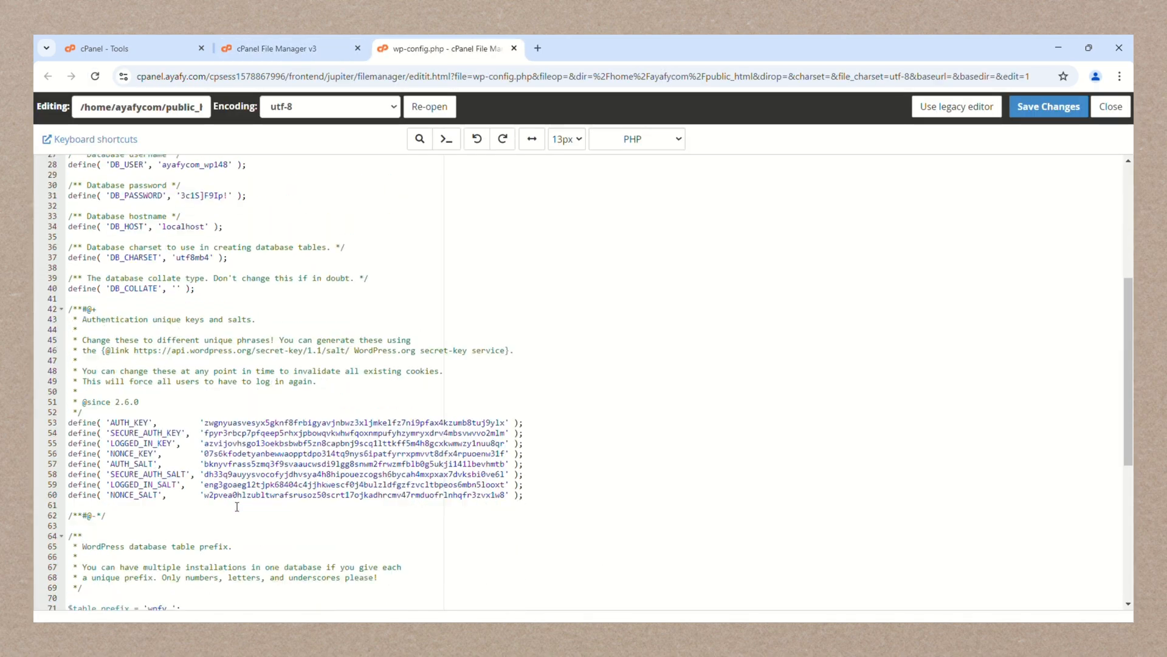
{"action": "scroll", "coordinate": [237, 505], "scroll_direction": "down", "scroll_amount": 1}
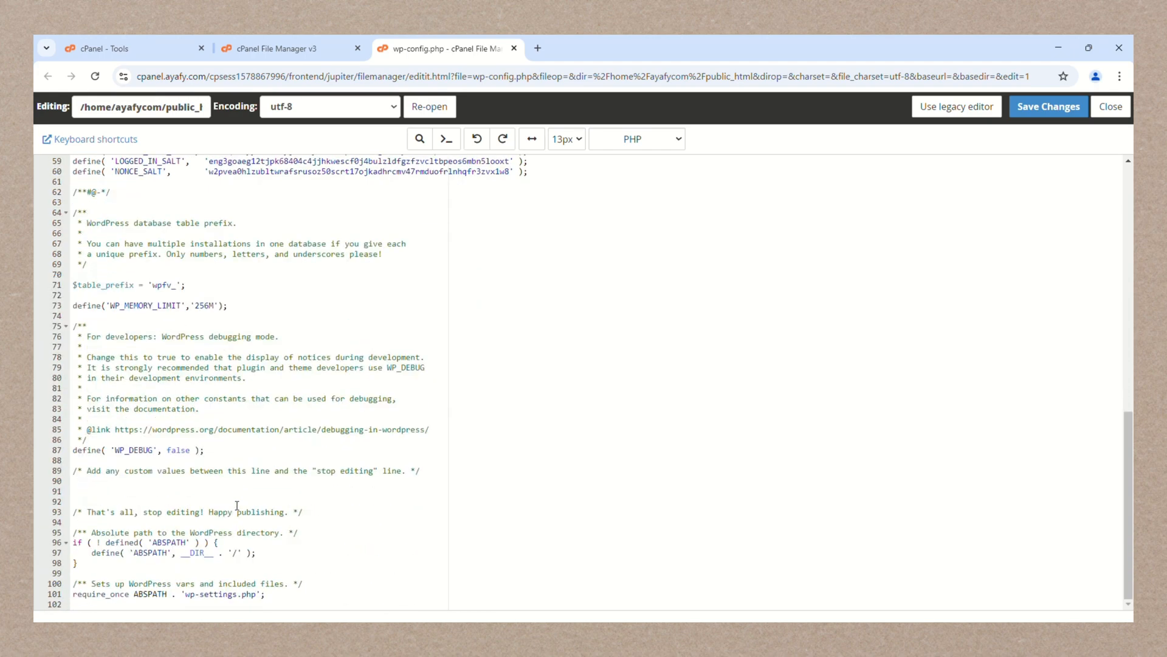
{"action": "left_click", "coordinate": [102, 489]}
{"action": "right_click", "coordinate": [102, 487]}
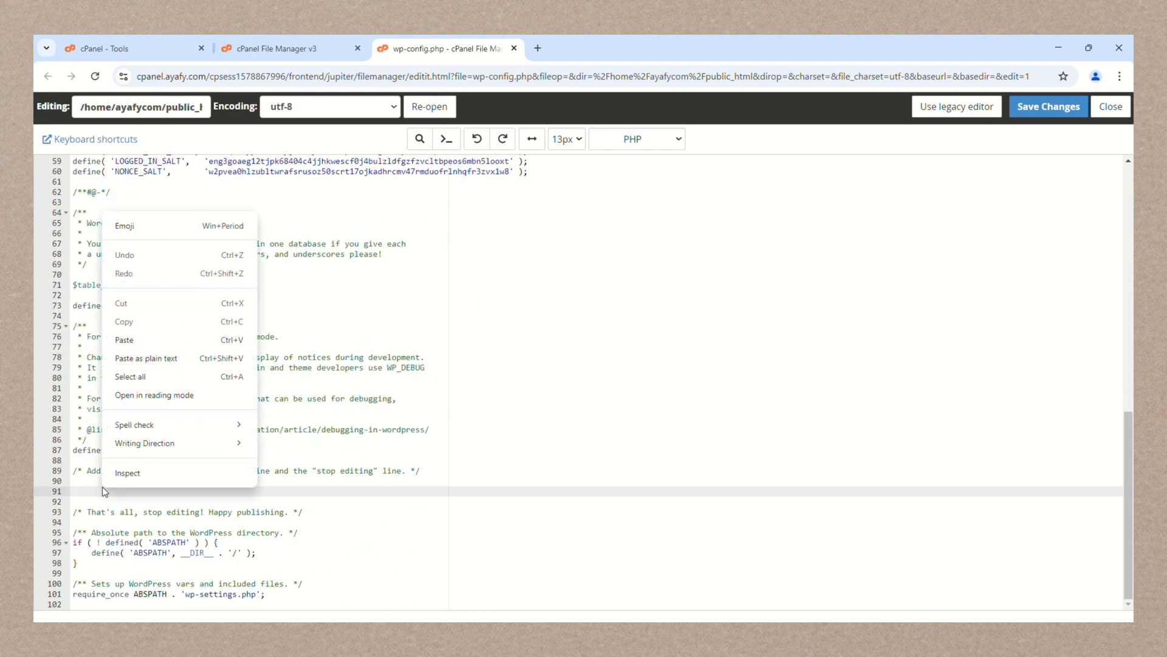
{"action": "left_click", "coordinate": [139, 340]}
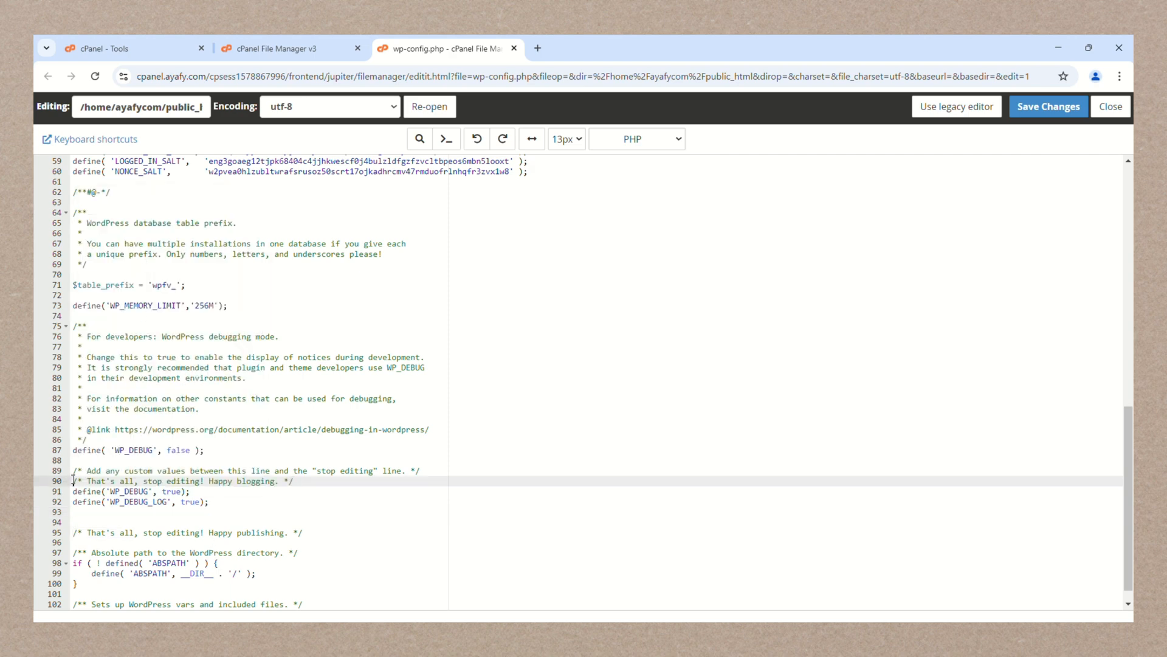
- Insert a blank line above the pasted debug code and save the changes to wp-config.php
{"action": "key", "text": "Return"}
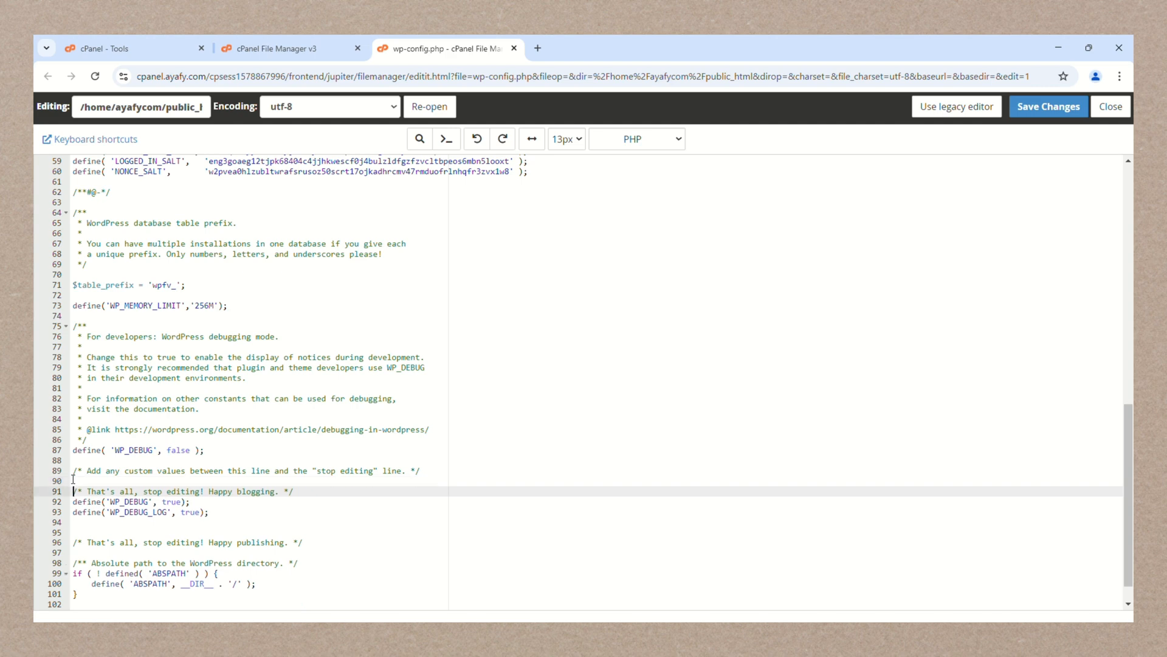
{"action": "left_click", "coordinate": [231, 507]}
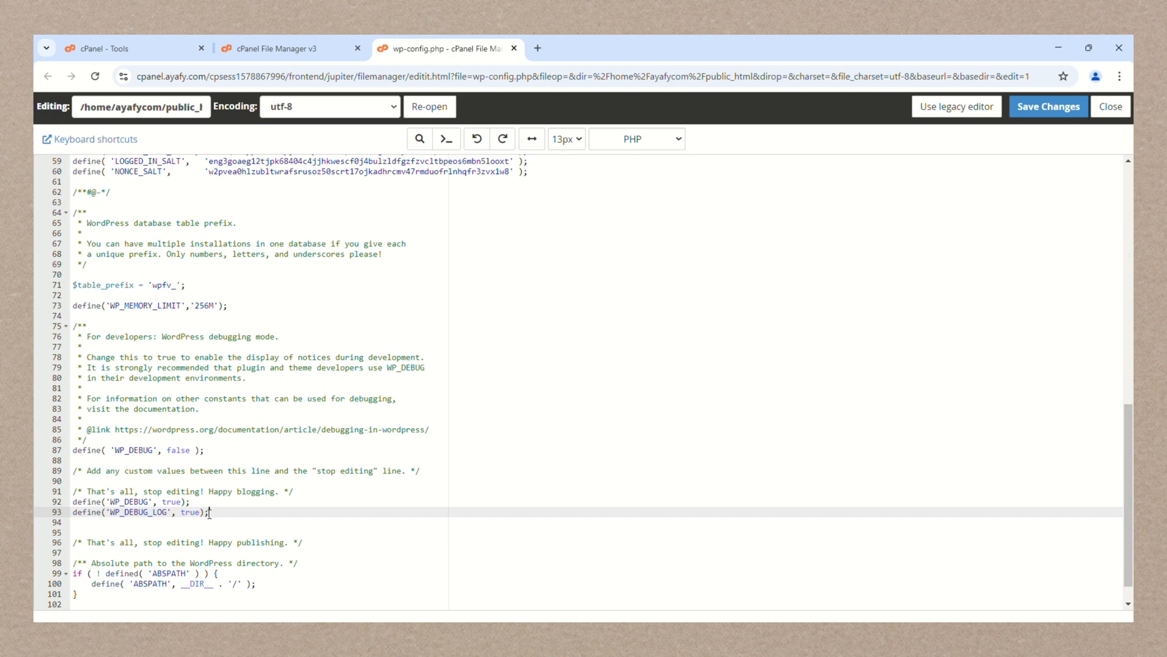
{"action": "left_click", "coordinate": [223, 518]}
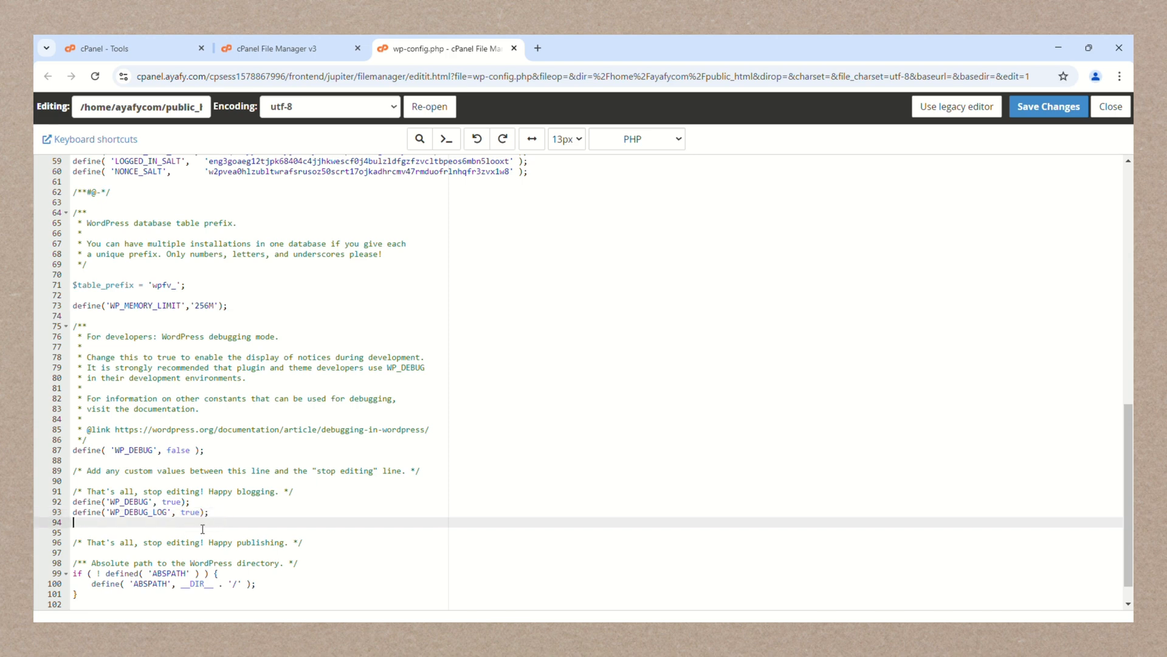
{"action": "left_click", "coordinate": [1063, 104]}
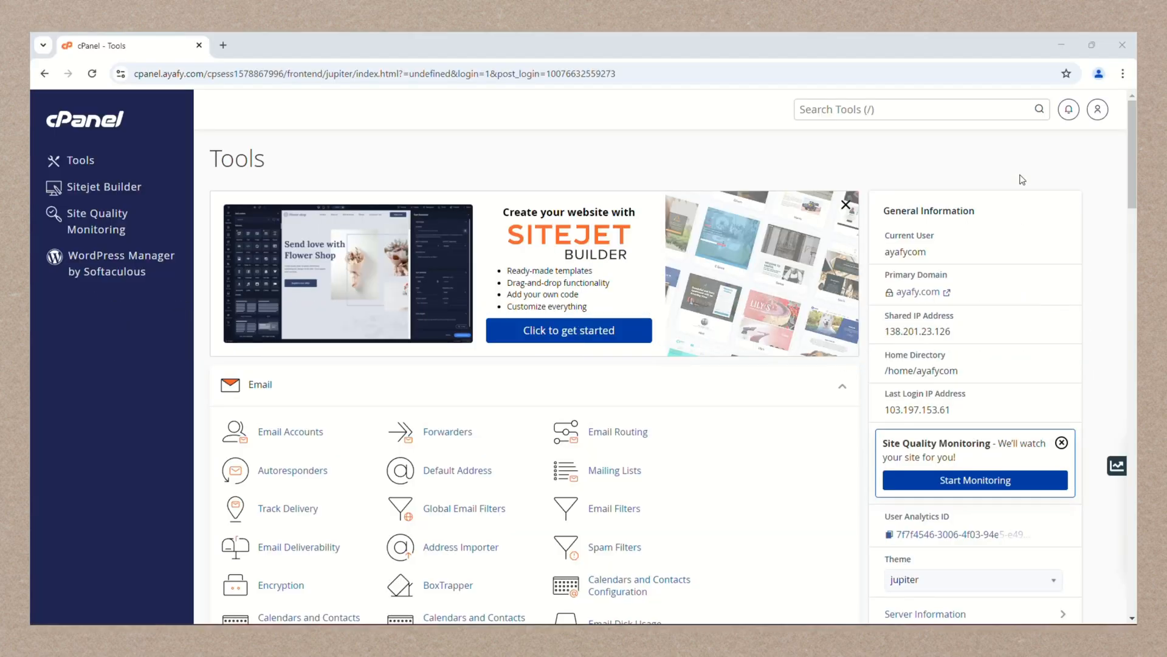
- Open JetBackup 5 from the Files section of the Tools page and show the full account backups
{"action": "scroll", "coordinate": [1023, 179], "scroll_direction": "down", "scroll_amount": 2}
{"action": "scroll", "coordinate": [1023, 180], "scroll_direction": "down", "scroll_amount": 2}
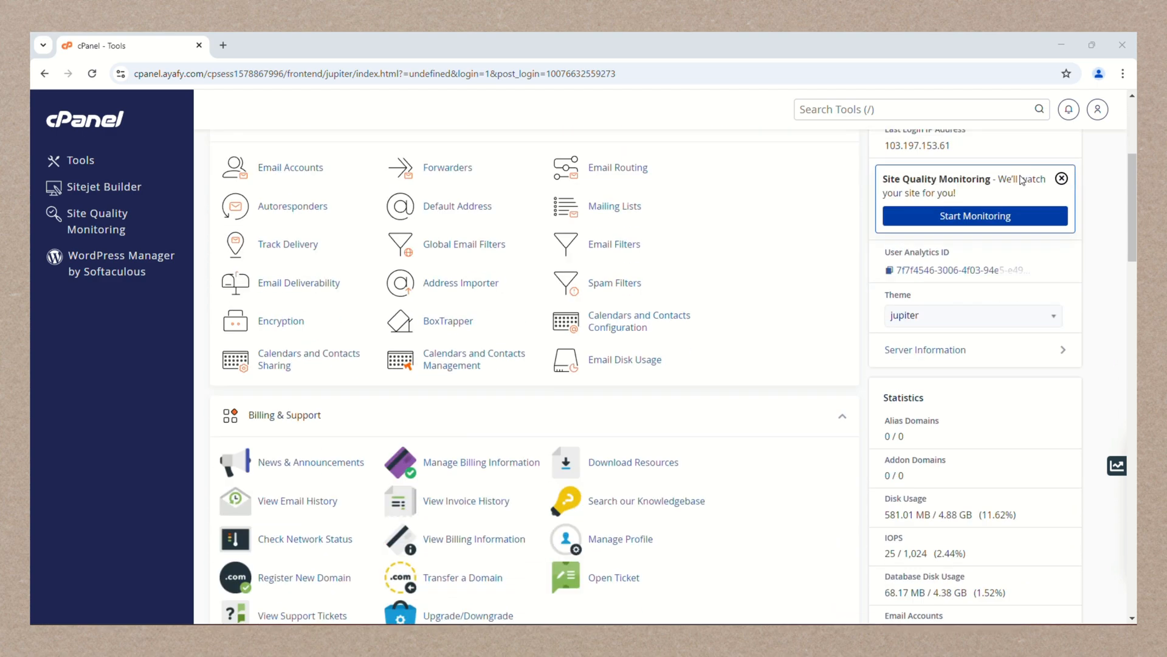
{"action": "scroll", "coordinate": [1023, 179], "scroll_direction": "down", "scroll_amount": 3}
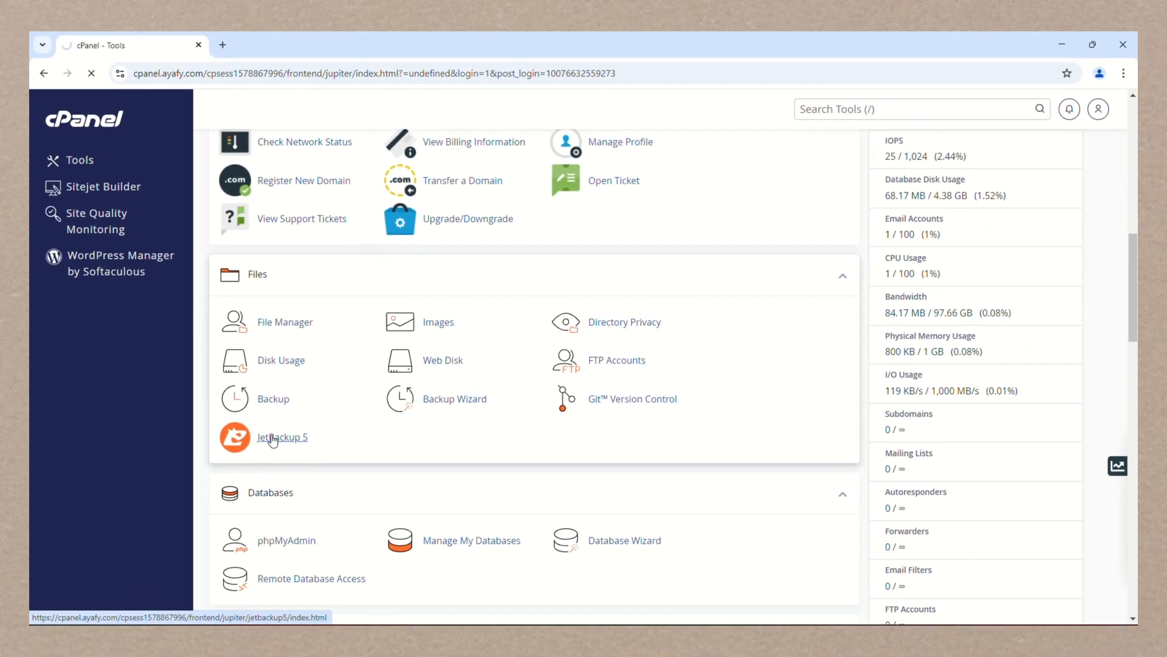
{"action": "left_click", "coordinate": [245, 455]}
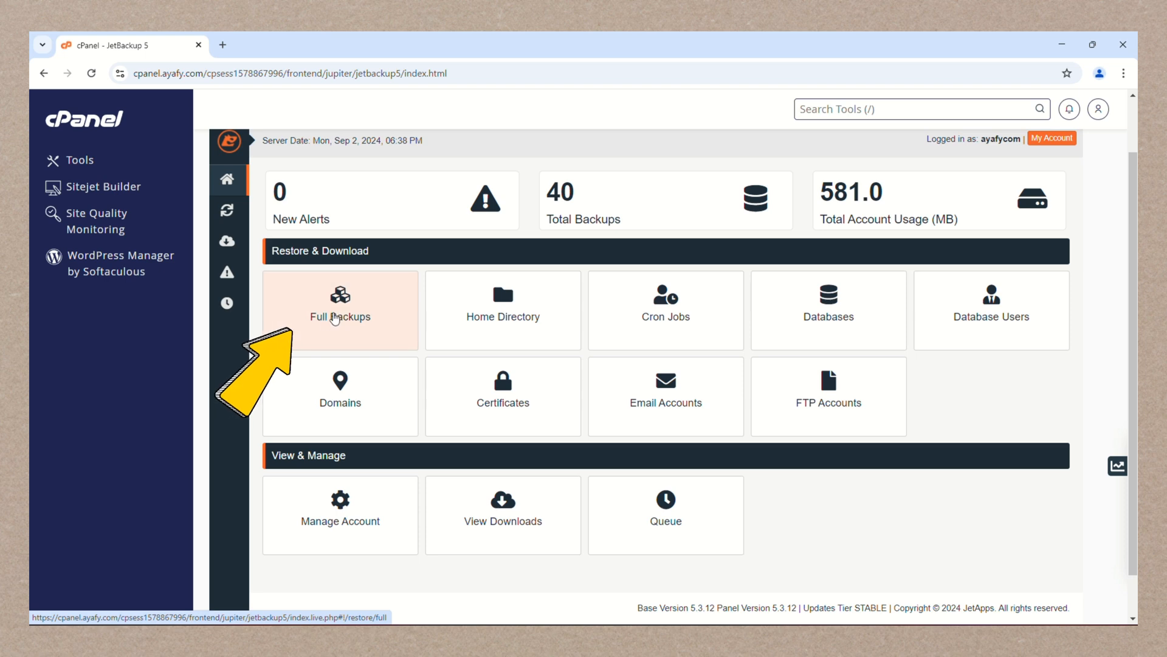
{"action": "left_click", "coordinate": [335, 317]}
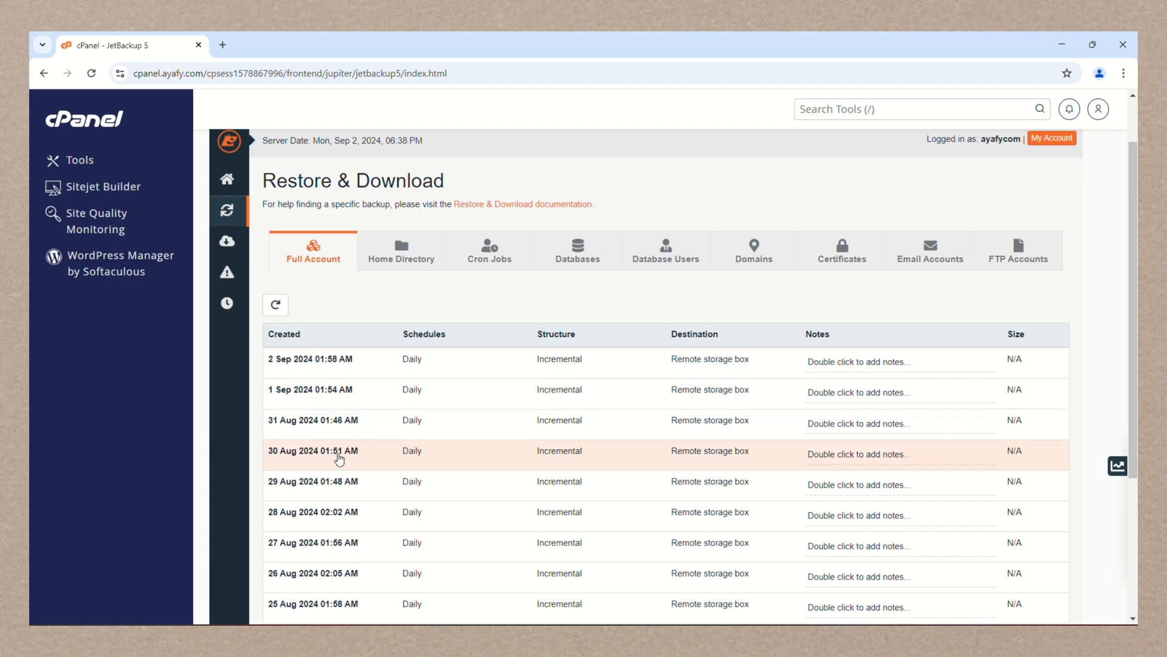
- Select the 17 Aug 2024 01:40 AM backup on page 2 of the full account backups
{"action": "scroll", "coordinate": [344, 497], "scroll_direction": "down", "scroll_amount": 4}
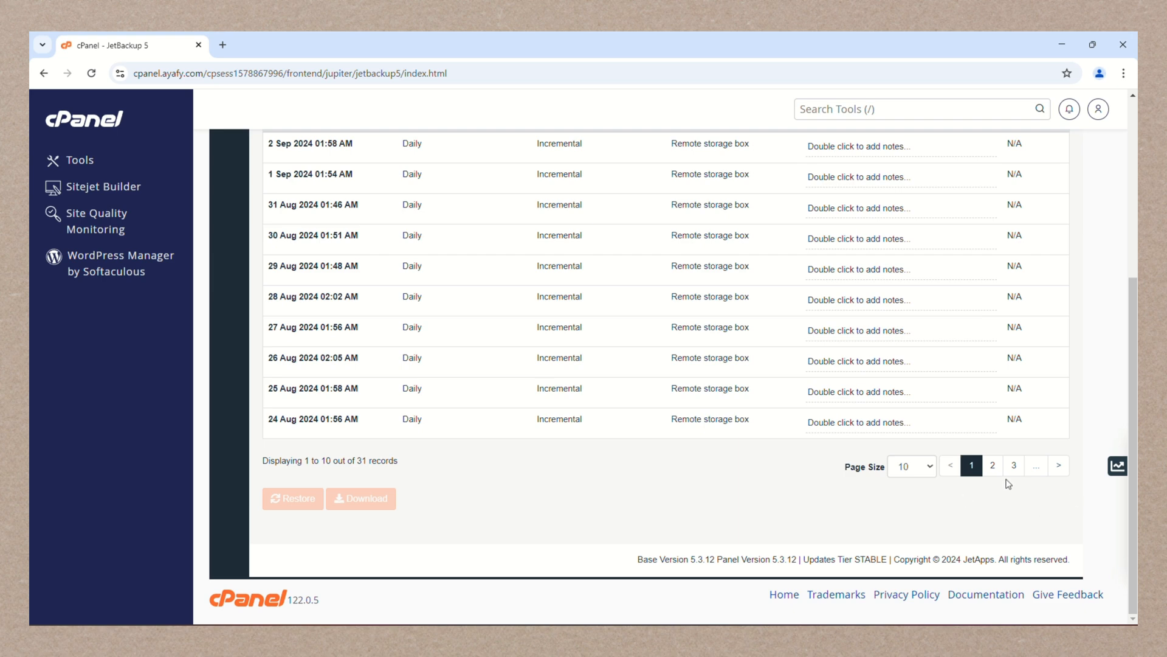
{"action": "left_click", "coordinate": [992, 466]}
{"action": "scroll", "coordinate": [378, 340], "scroll_direction": "down", "scroll_amount": 1}
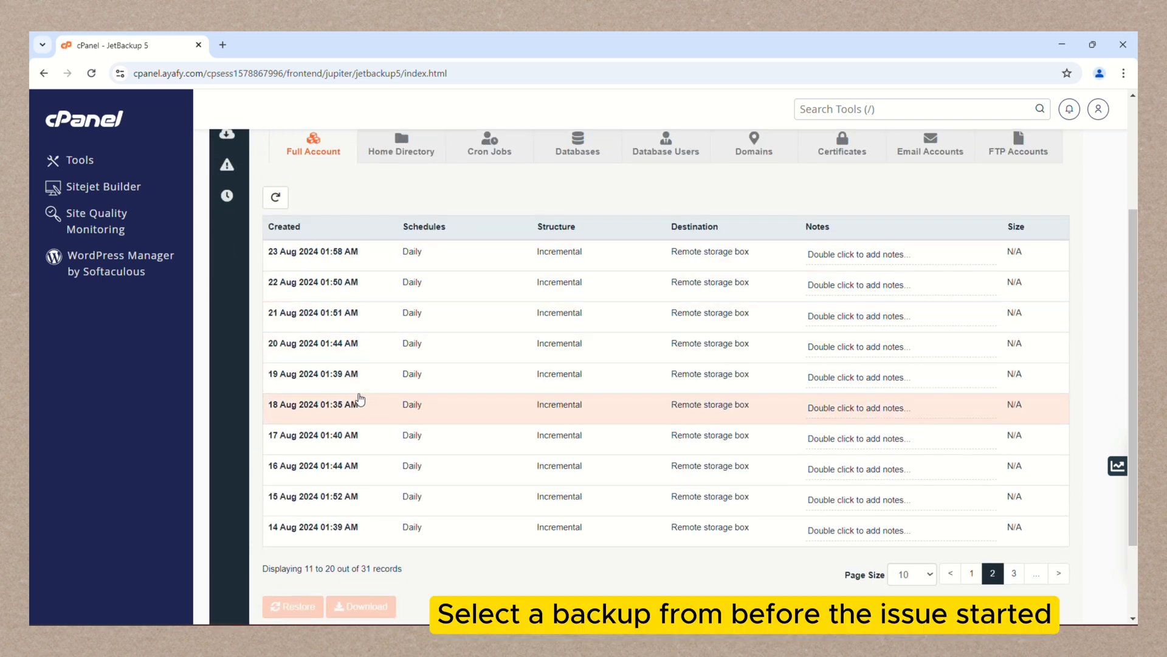
{"action": "scroll", "coordinate": [526, 448], "scroll_direction": "down", "scroll_amount": 1}
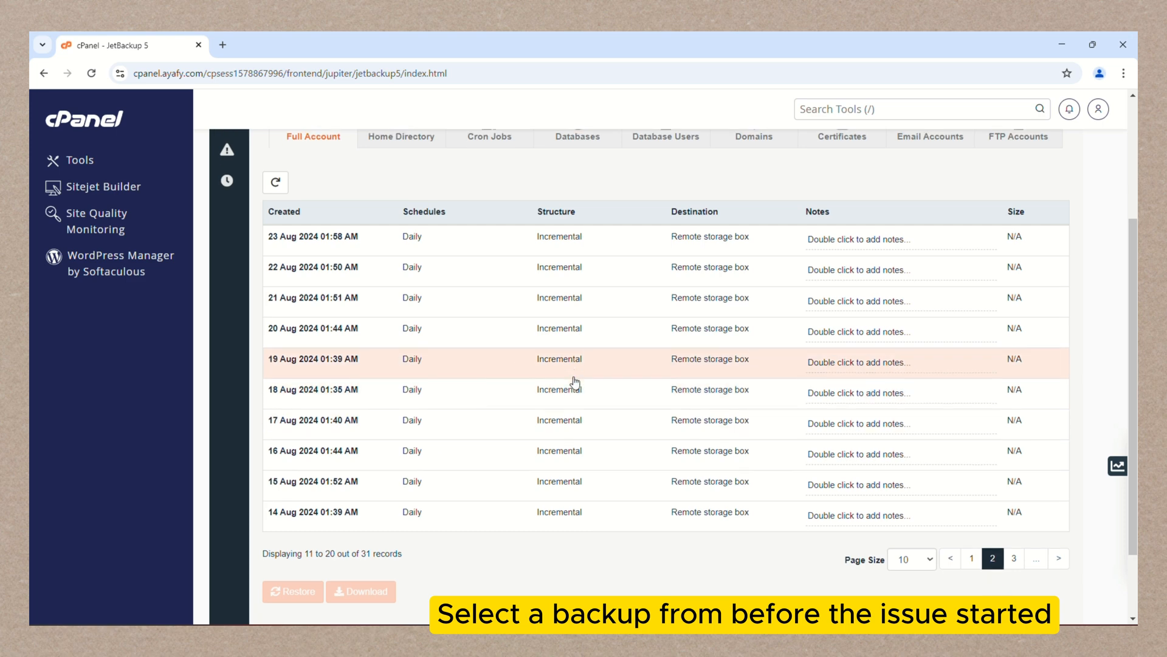
{"action": "left_click", "coordinate": [367, 379]}
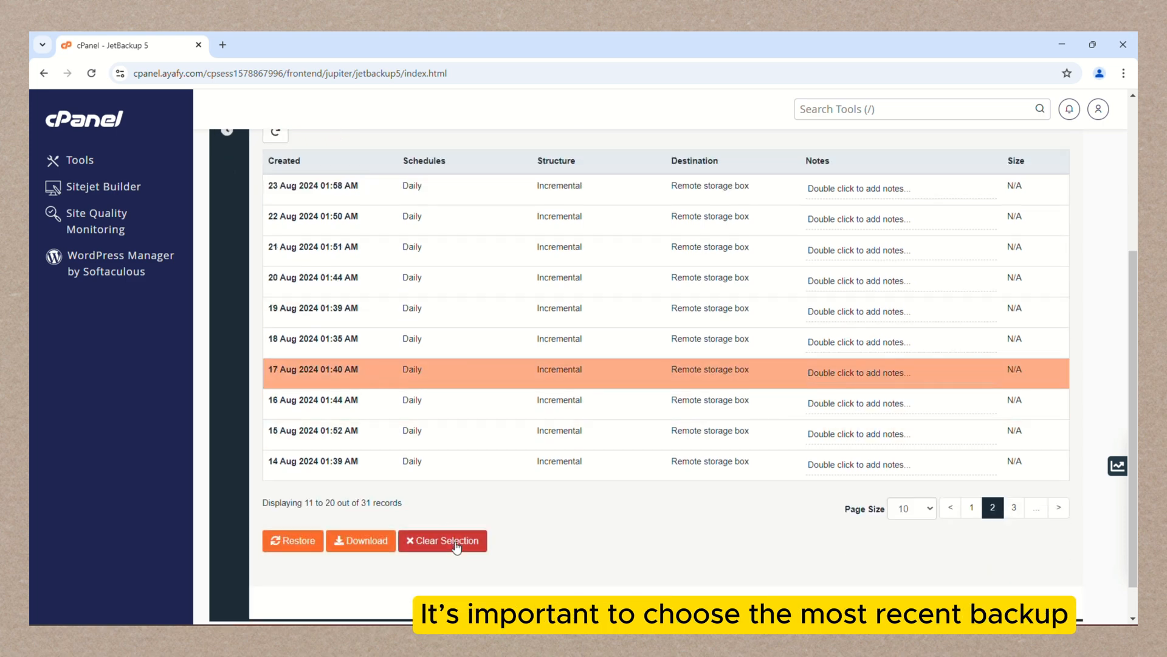